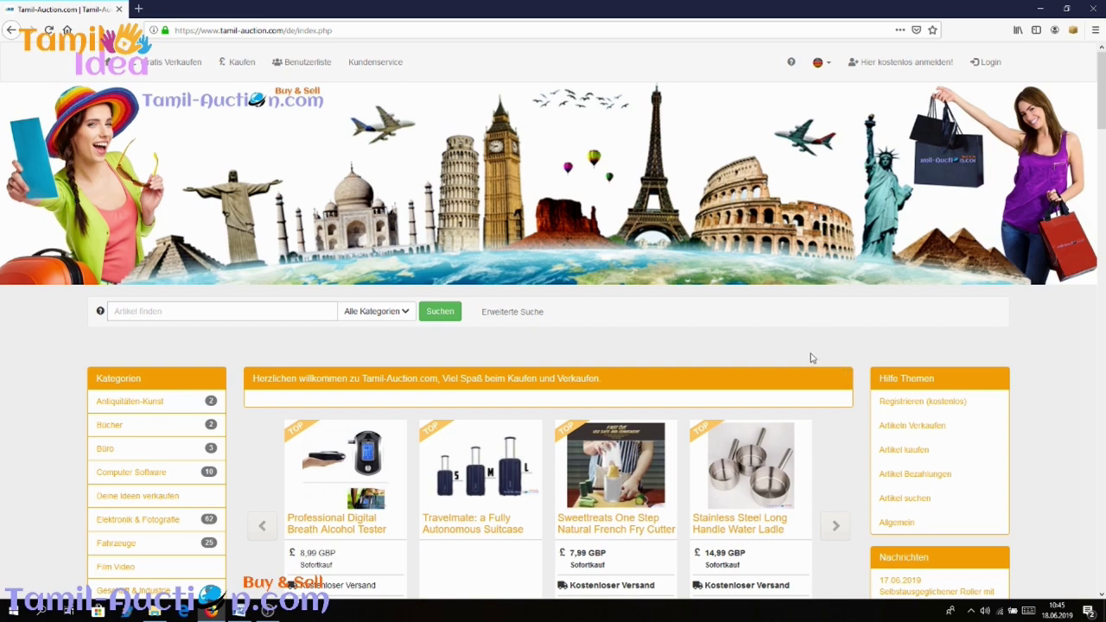
- Log in to the auction site with the saved Top Verkaufer login, which fills in the account e-mail and password
{"action": "scroll", "coordinate": [809, 358], "scroll_direction": "down", "scroll_amount": 10}
{"action": "scroll", "coordinate": [700, 414], "scroll_direction": "up", "scroll_amount": 10}
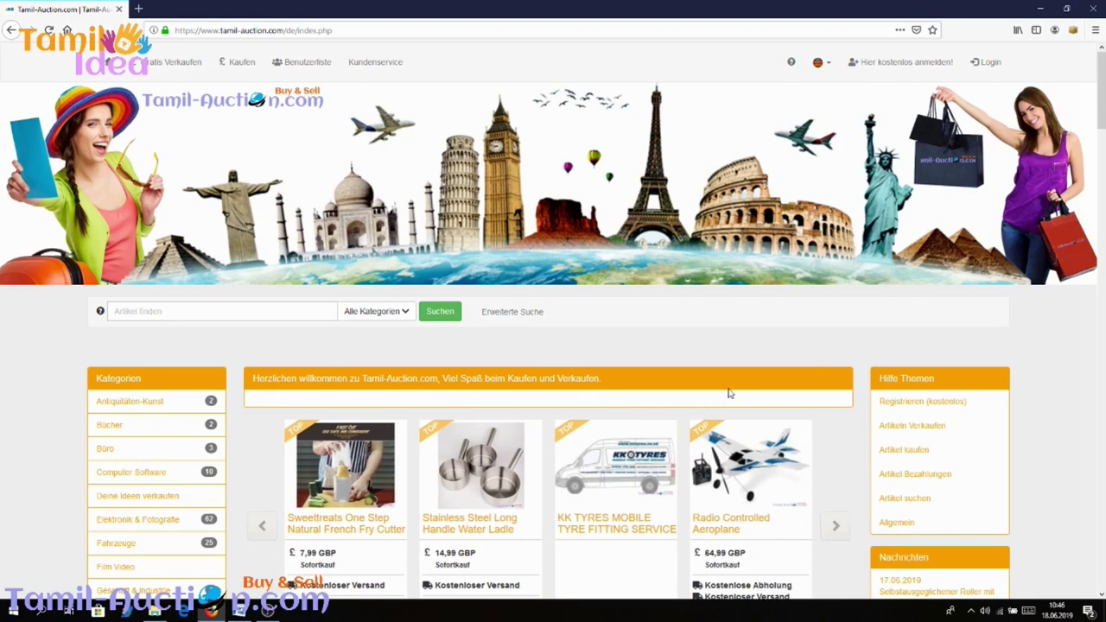
{"action": "left_click", "coordinate": [991, 69]}
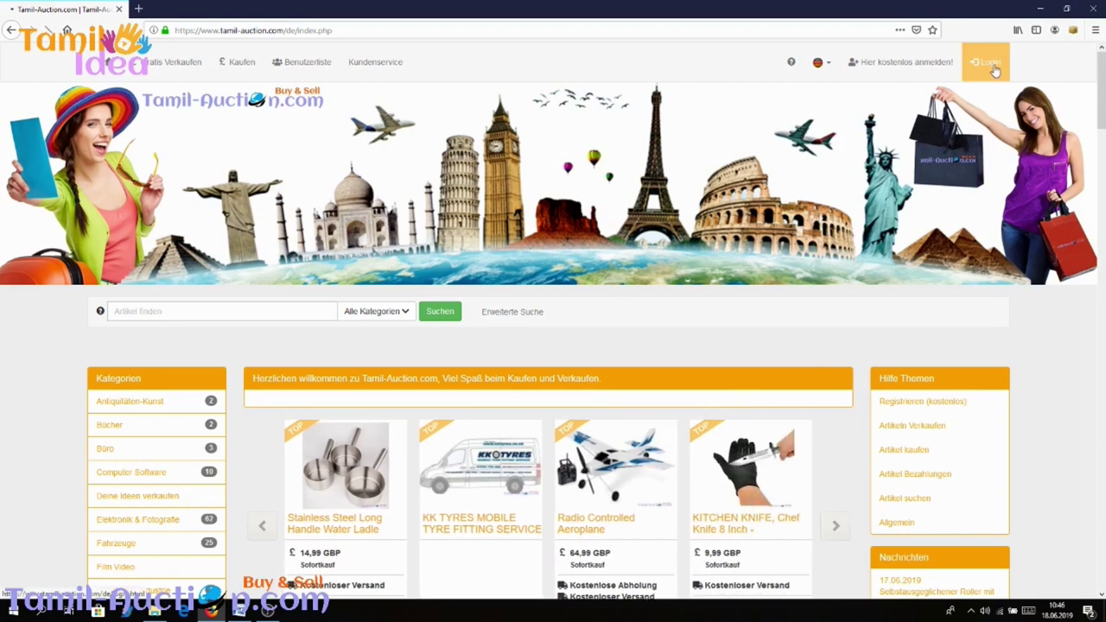
{"action": "left_click", "coordinate": [604, 392]}
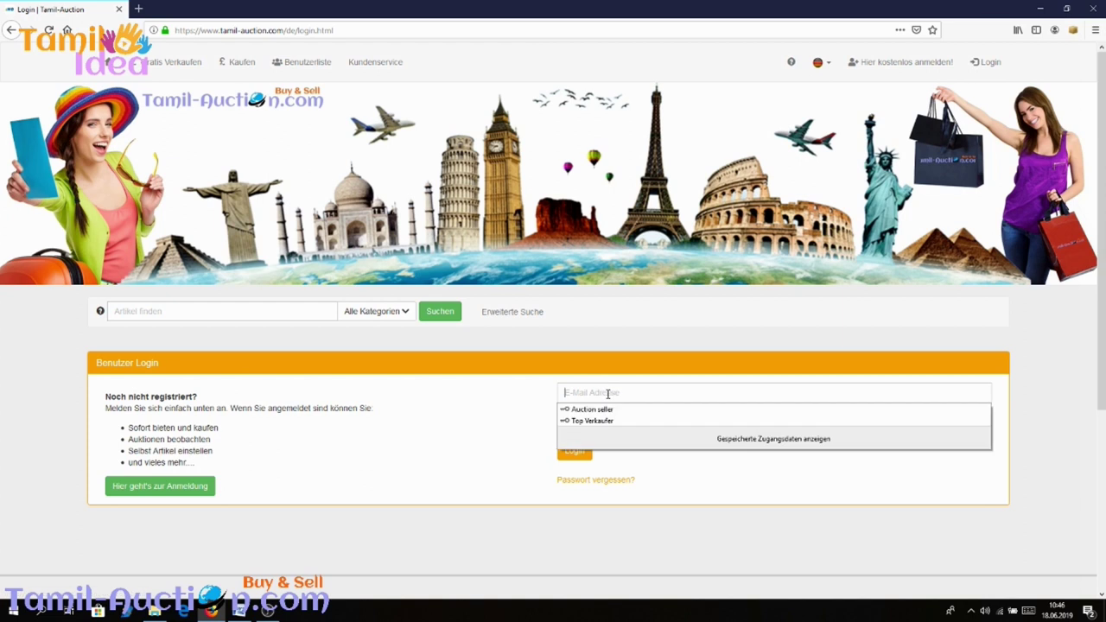
{"action": "left_click", "coordinate": [596, 420]}
{"action": "left_click", "coordinate": [578, 450]}
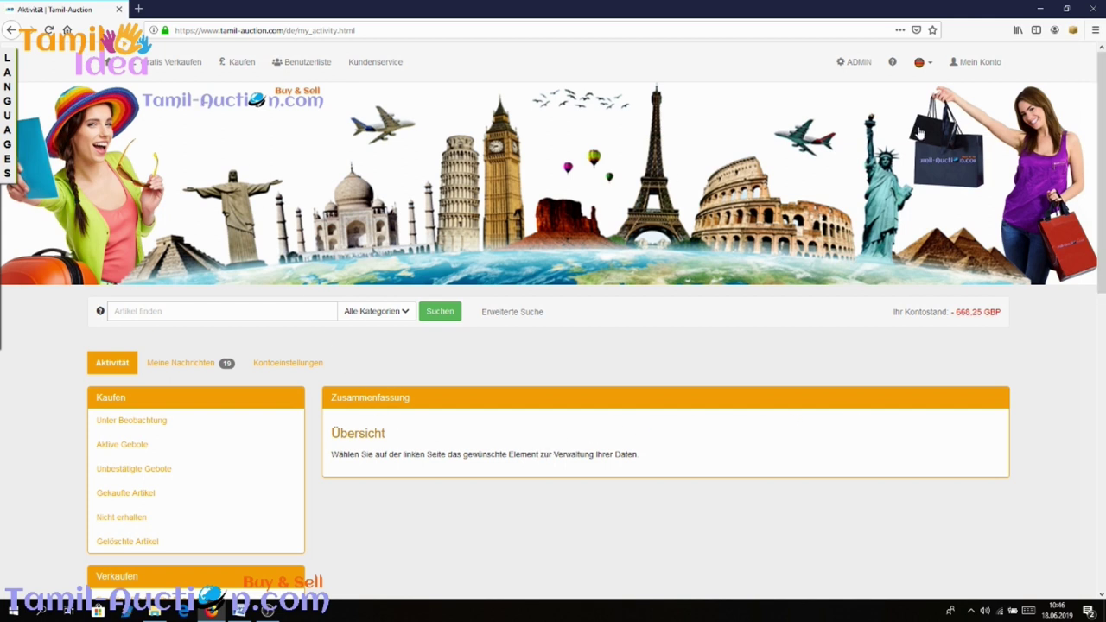
- Switch the site language to English and open the page for selling an item for free
{"action": "left_click", "coordinate": [920, 73]}
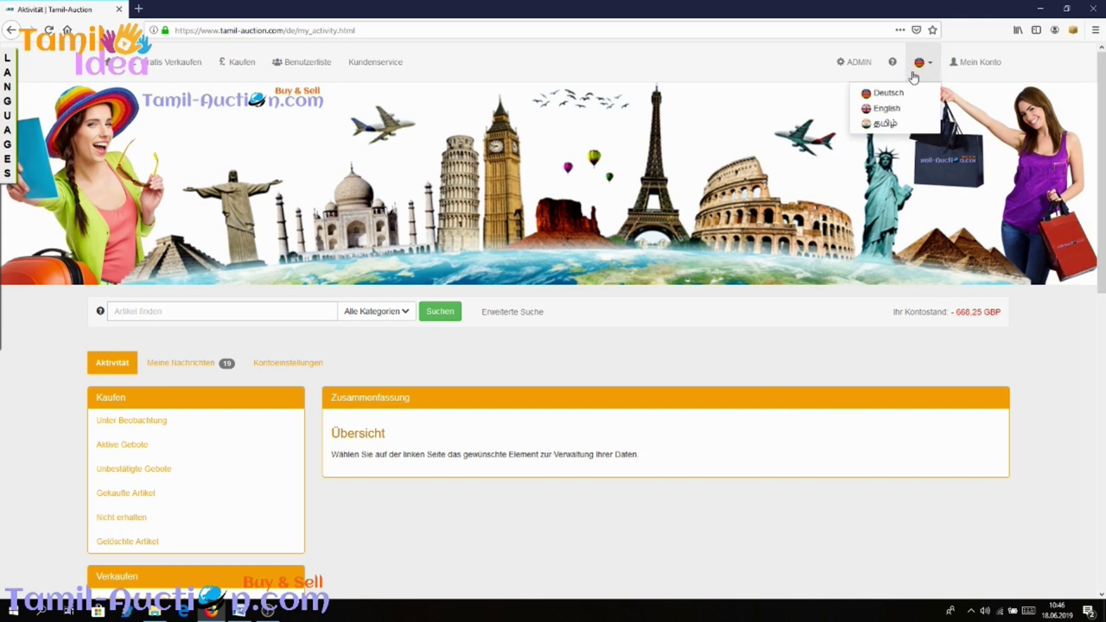
{"action": "left_click", "coordinate": [882, 110]}
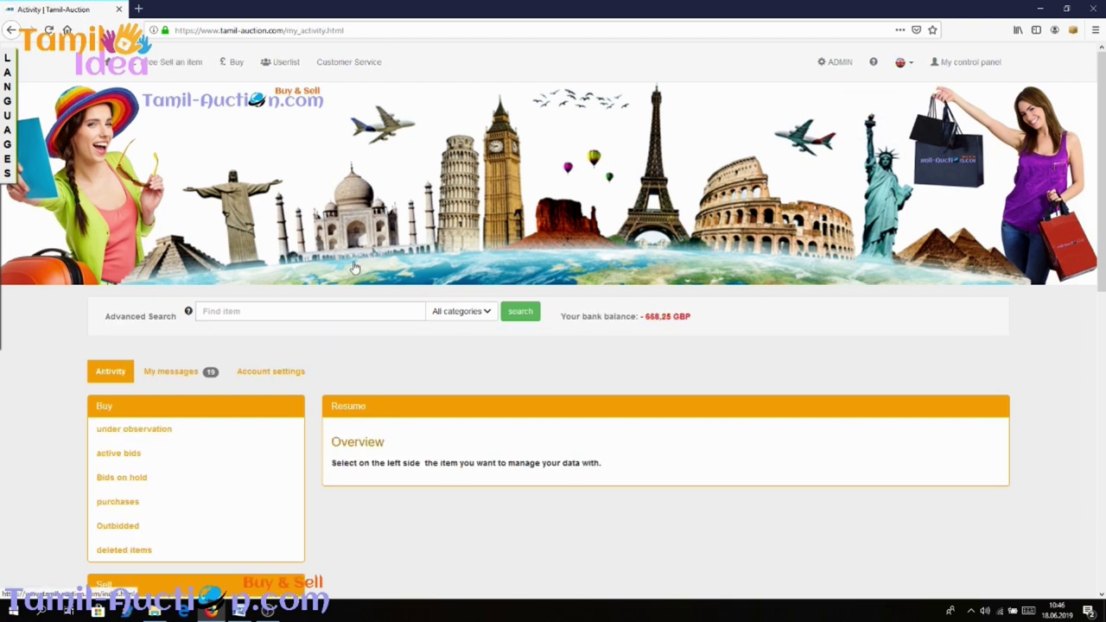
{"action": "left_click", "coordinate": [173, 68]}
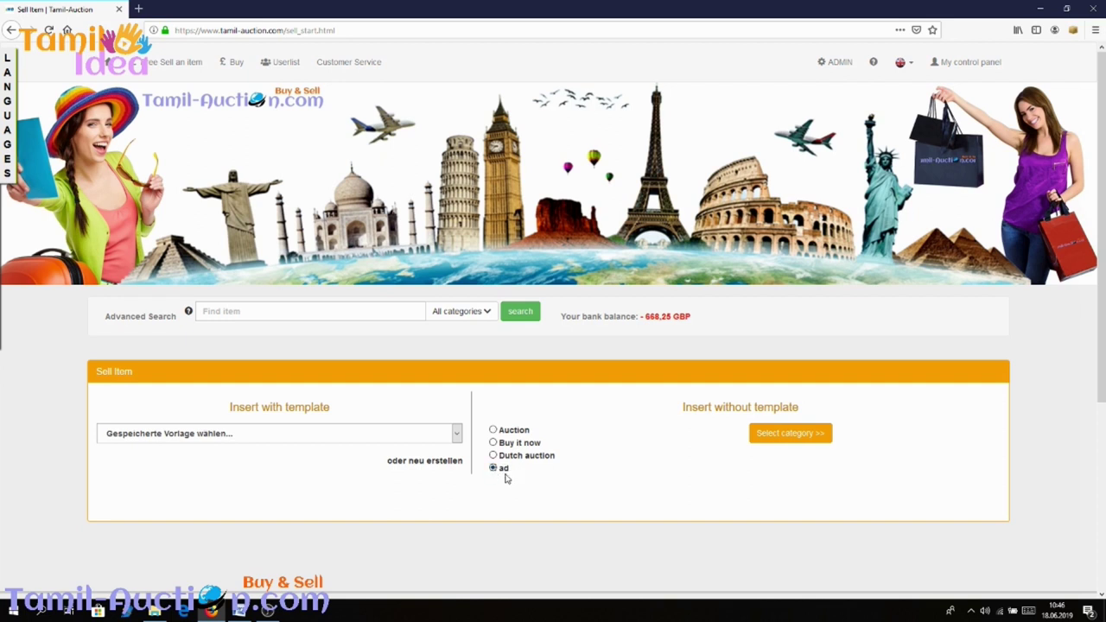
- Start an ad without a template in the Books > Children category and continue to the offer form
{"action": "left_click", "coordinate": [786, 442]}
{"action": "scroll", "coordinate": [553, 440], "scroll_direction": "down", "scroll_amount": 1}
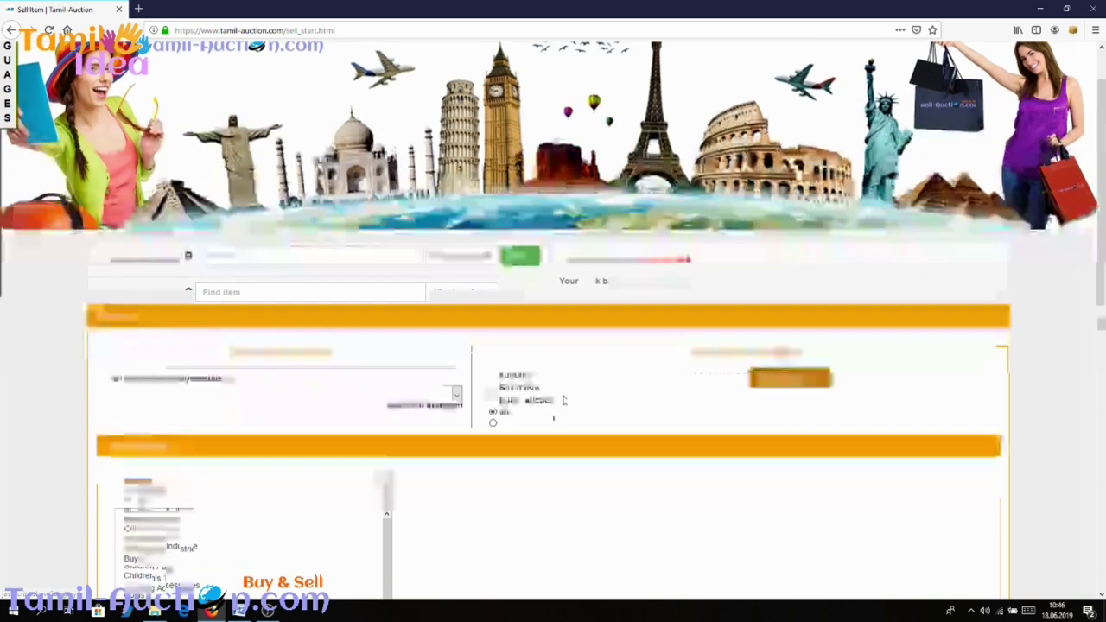
{"action": "scroll", "coordinate": [568, 465], "scroll_direction": "down", "scroll_amount": 3}
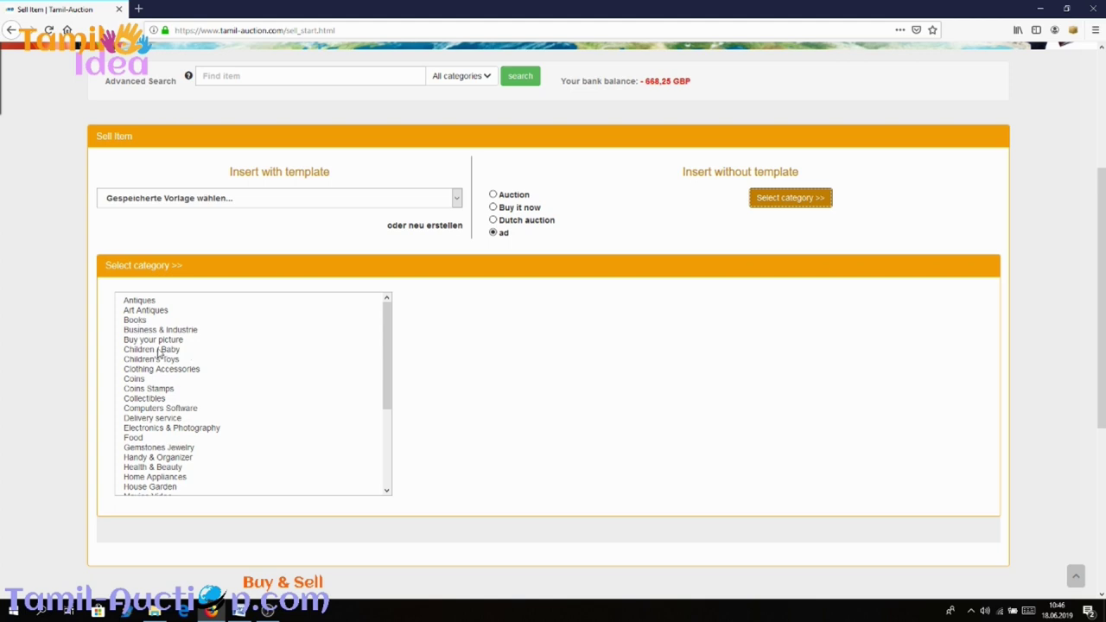
{"action": "left_click", "coordinate": [134, 321]}
{"action": "scroll", "coordinate": [498, 235], "scroll_direction": "down", "scroll_amount": 3}
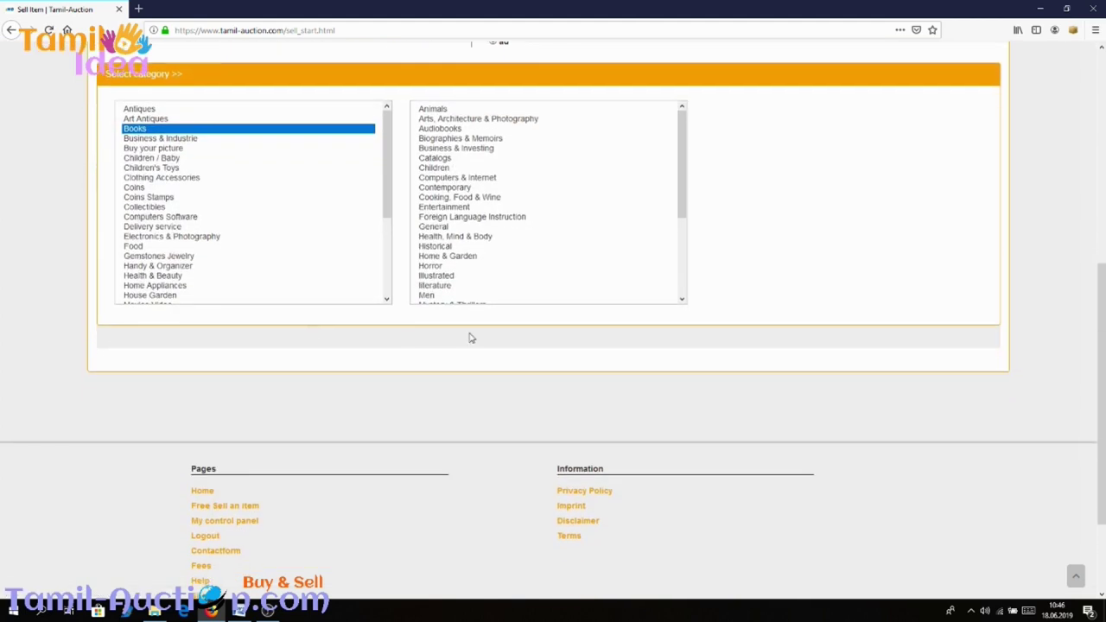
{"action": "left_click", "coordinate": [433, 167]}
{"action": "scroll", "coordinate": [731, 259], "scroll_direction": "down", "scroll_amount": 3}
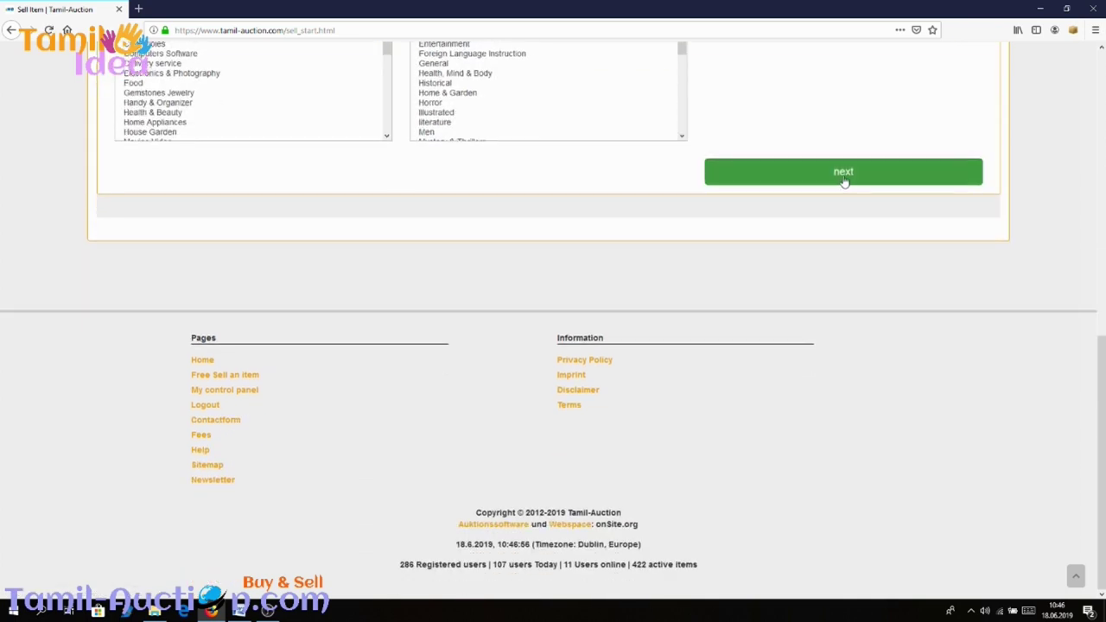
{"action": "left_click", "coordinate": [840, 176]}
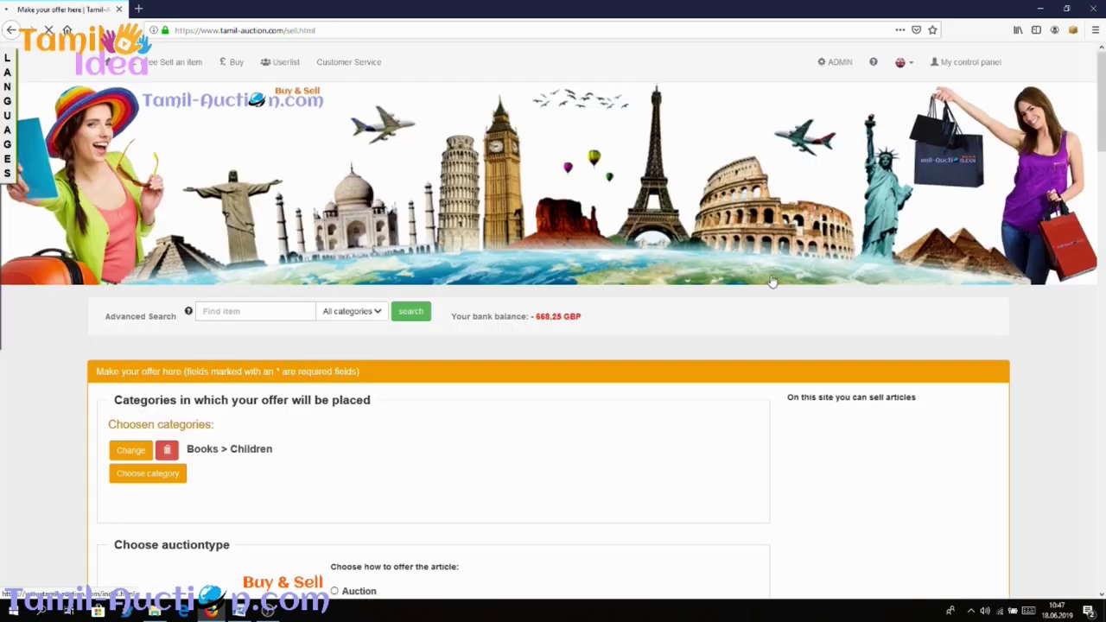
- Examine the auction type, description and gallery sections of the offer form
{"action": "scroll", "coordinate": [662, 254], "scroll_direction": "down", "scroll_amount": 6}
{"action": "scroll", "coordinate": [486, 262], "scroll_direction": "down", "scroll_amount": 8}
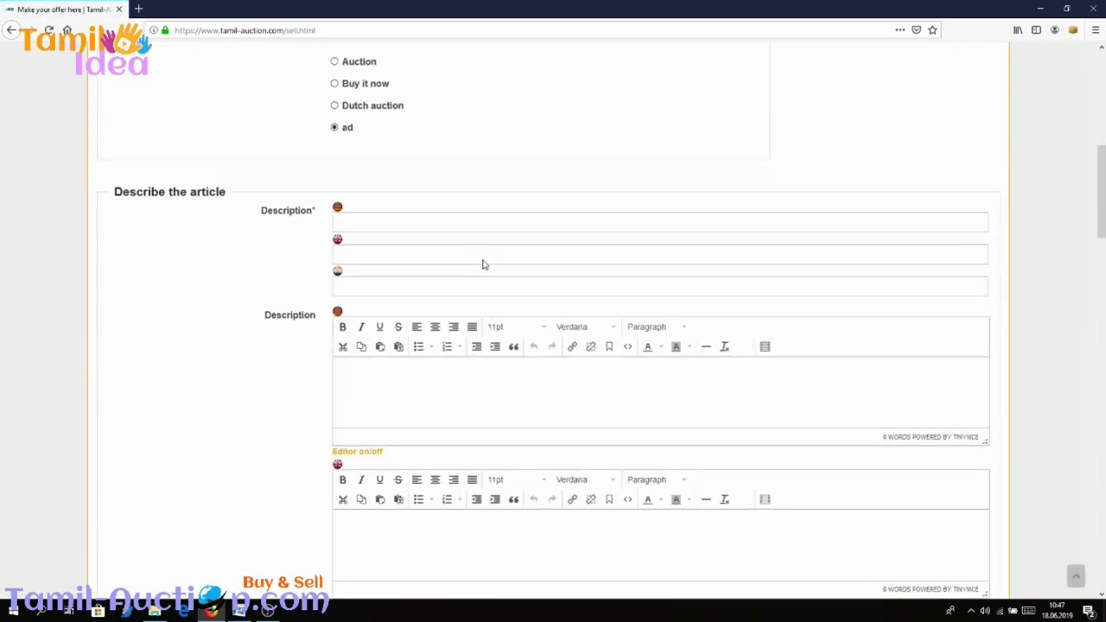
{"action": "scroll", "coordinate": [486, 285], "scroll_direction": "up", "scroll_amount": 6}
{"action": "scroll", "coordinate": [486, 305], "scroll_direction": "up", "scroll_amount": 1}
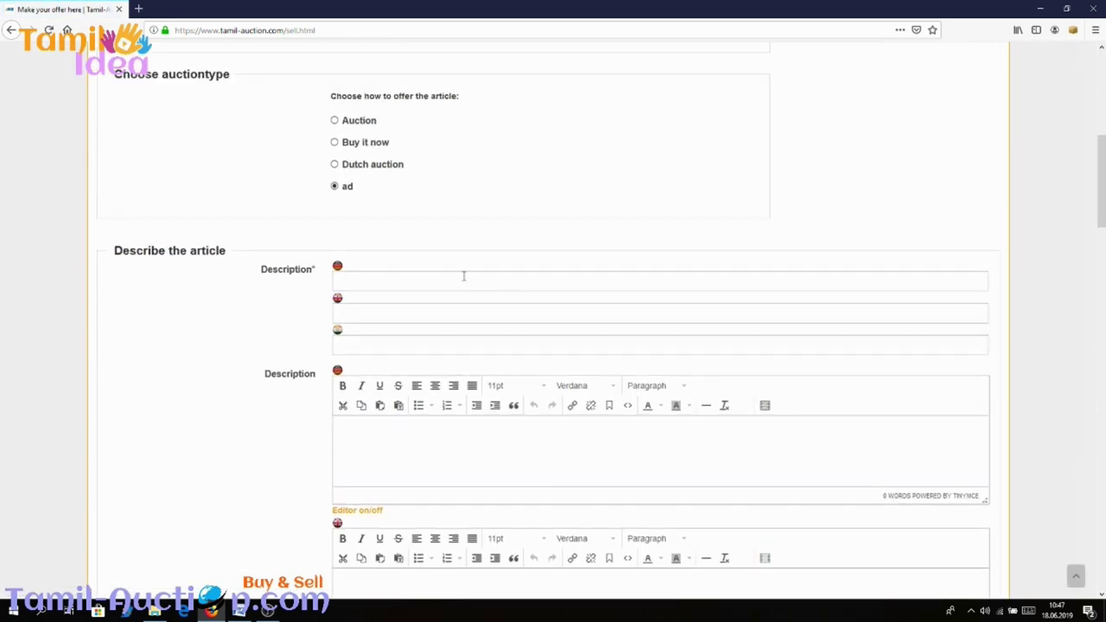
{"action": "scroll", "coordinate": [464, 274], "scroll_direction": "down", "scroll_amount": 5}
{"action": "scroll", "coordinate": [449, 420], "scroll_direction": "down", "scroll_amount": 1}
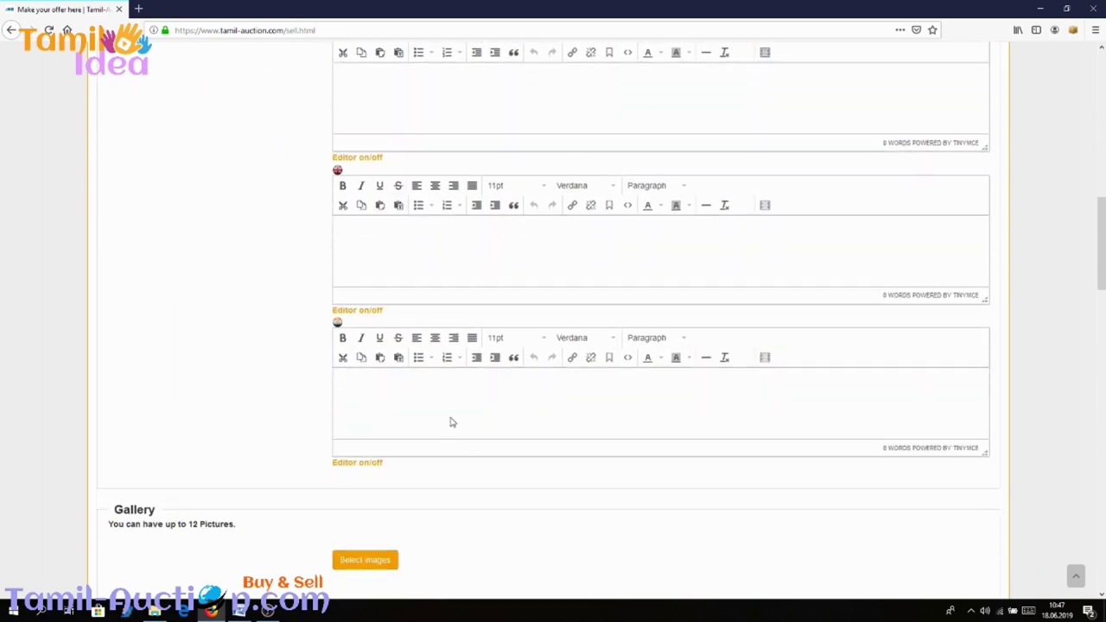
{"action": "scroll", "coordinate": [446, 405], "scroll_direction": "up", "scroll_amount": 6}
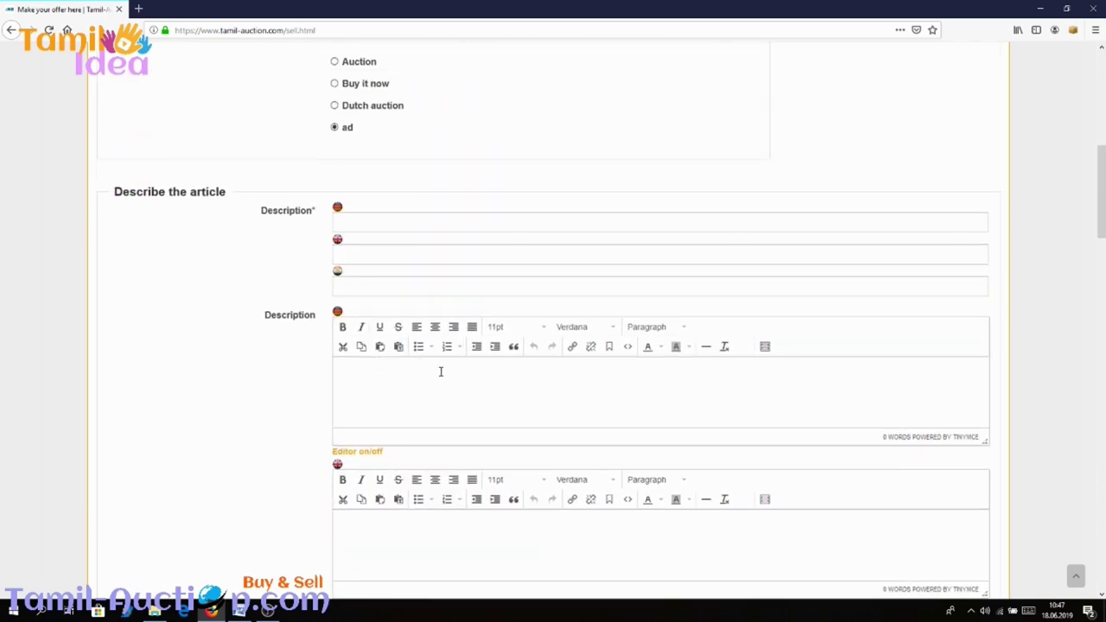
{"action": "scroll", "coordinate": [420, 380], "scroll_direction": "down", "scroll_amount": 4}
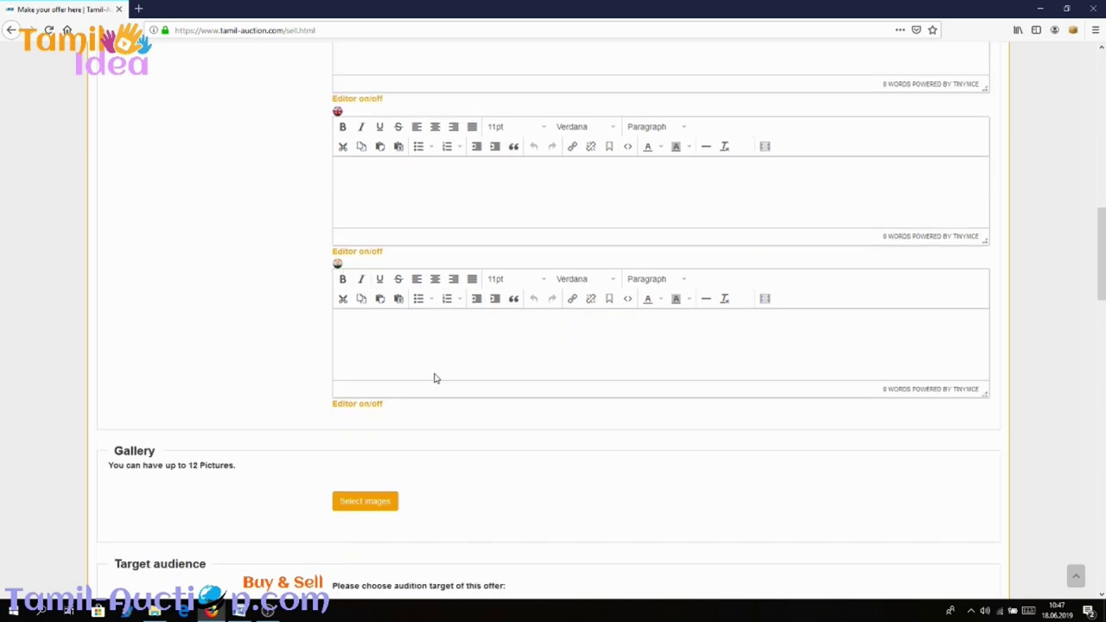
{"action": "scroll", "coordinate": [434, 365], "scroll_direction": "up", "scroll_amount": 2}
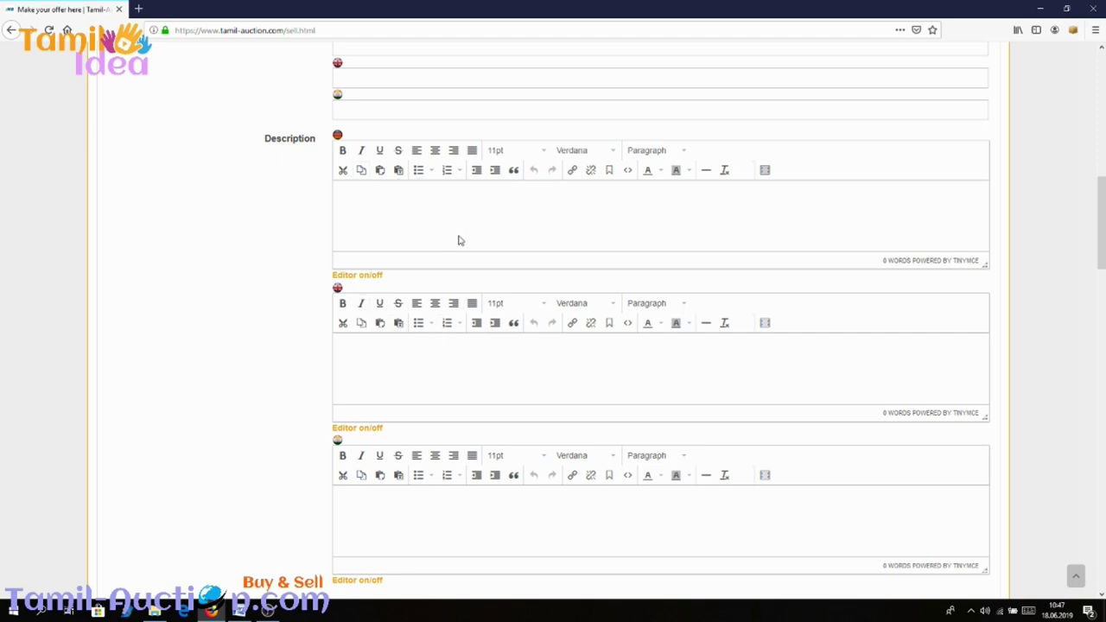
{"action": "scroll", "coordinate": [486, 268], "scroll_direction": "up", "scroll_amount": 2}
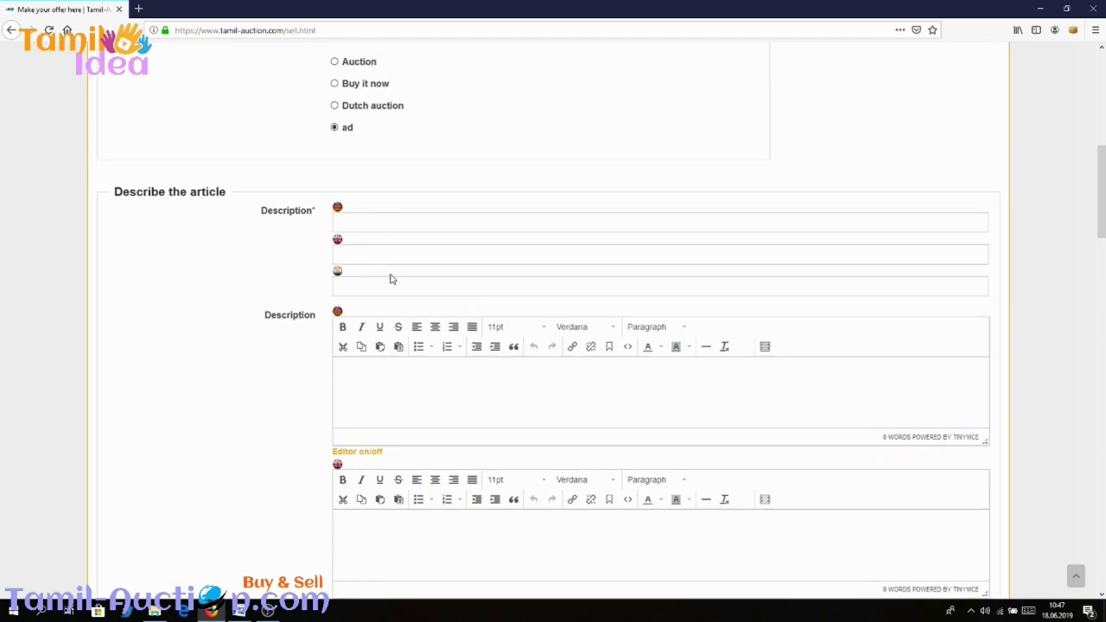
- Switch to the Word document and copy the heading "Tuition in tamil"
{"action": "left_click", "coordinate": [240, 610]}
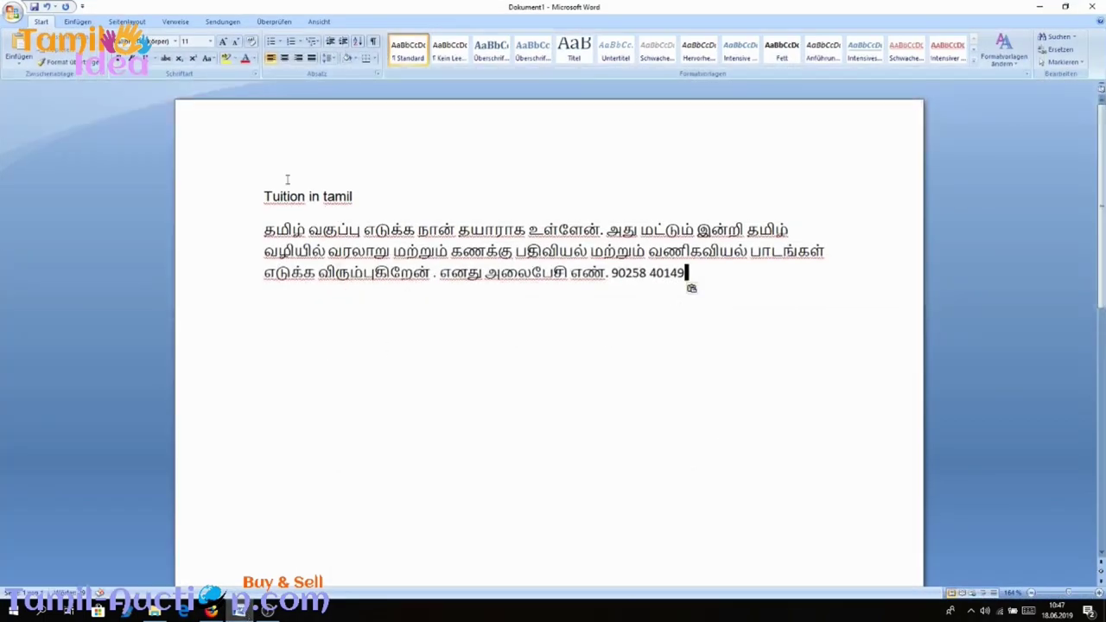
{"action": "left_click_drag", "start_coordinate": [264, 196], "coordinate": [354, 199]}
{"action": "right_click", "coordinate": [349, 204]}
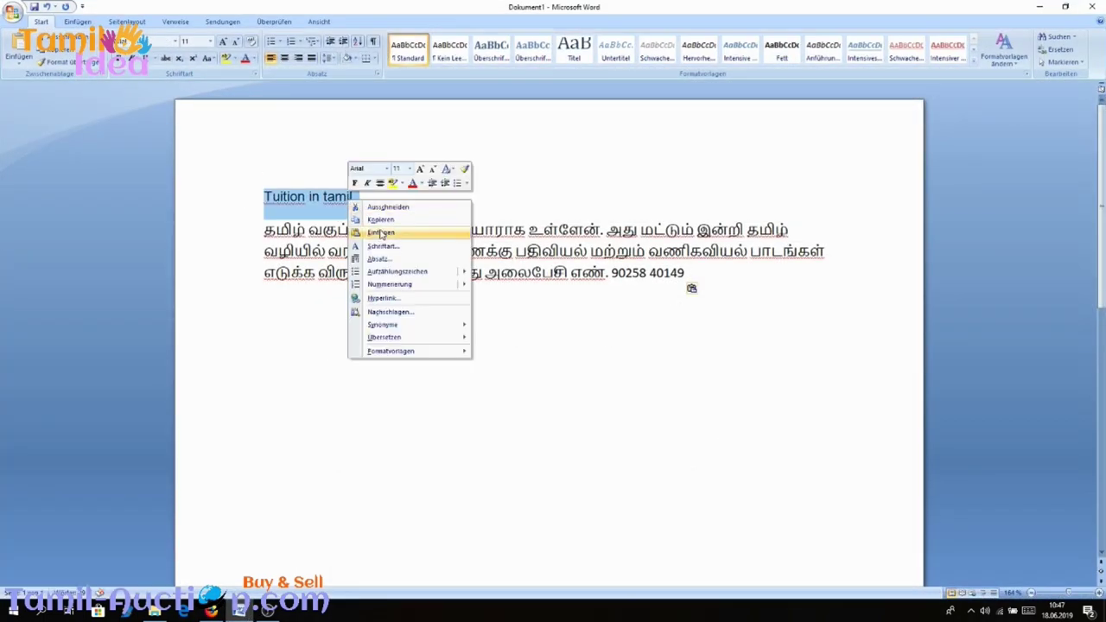
{"action": "left_click", "coordinate": [385, 221]}
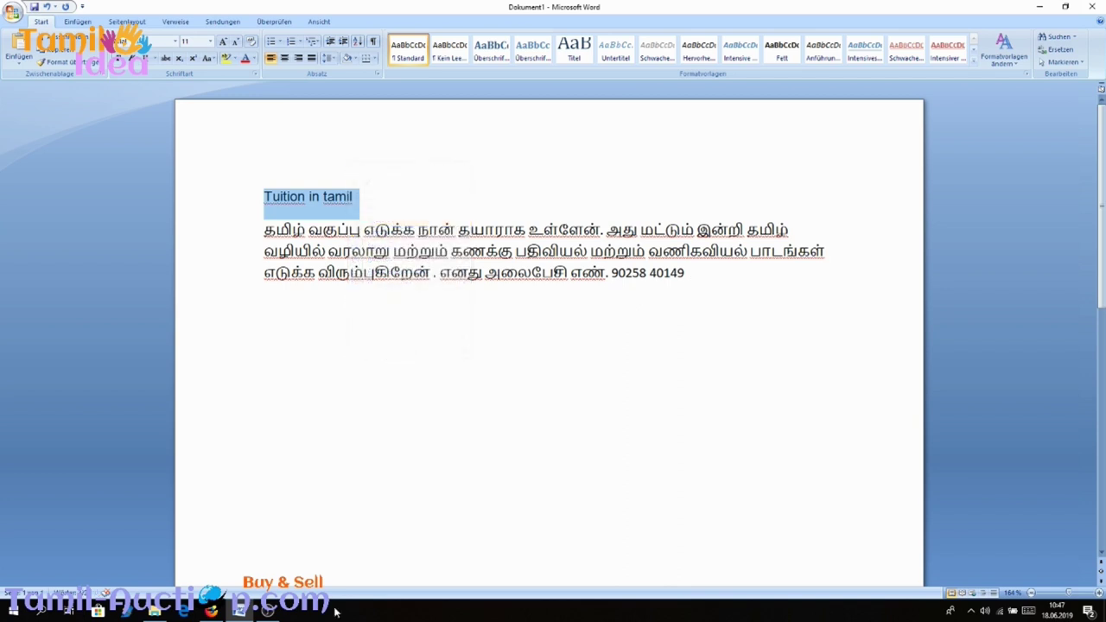
- Back in the browser, paste "Tuition in tamil" into the German, English and Tamil short description fields of the offer form
{"action": "left_click", "coordinate": [211, 610]}
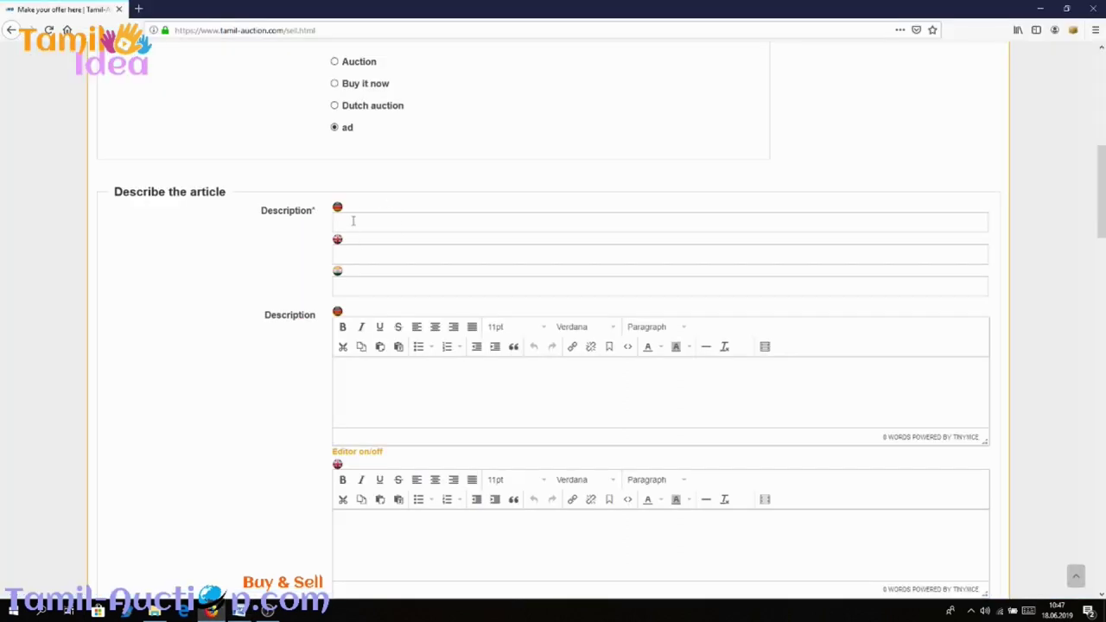
{"action": "right_click", "coordinate": [353, 219]}
{"action": "left_click", "coordinate": [398, 270]}
{"action": "right_click", "coordinate": [371, 252]}
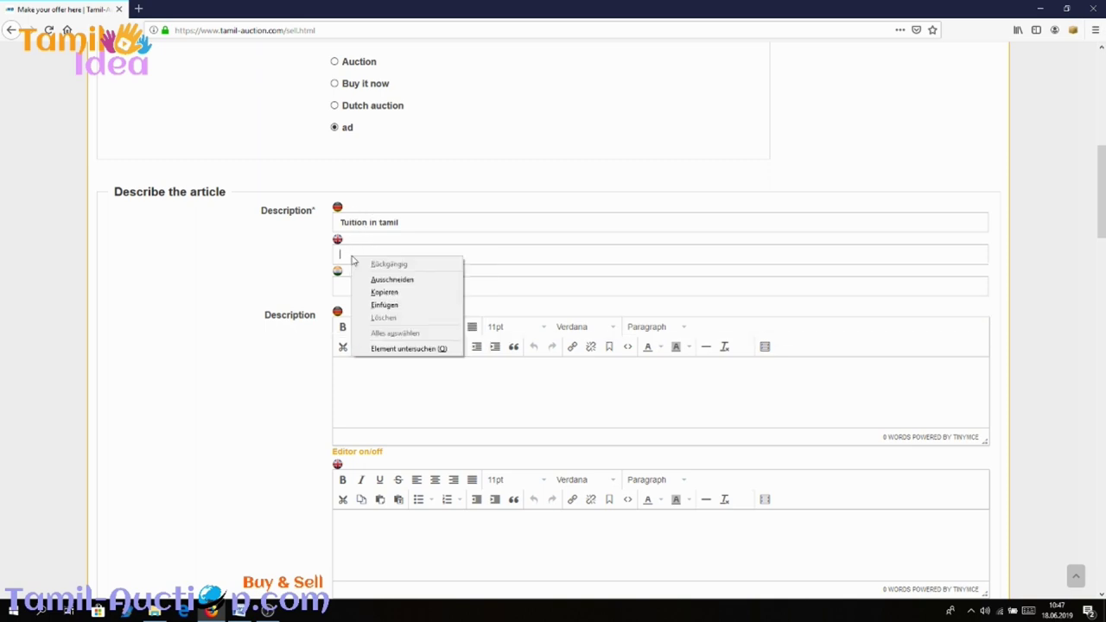
{"action": "left_click", "coordinate": [382, 301]}
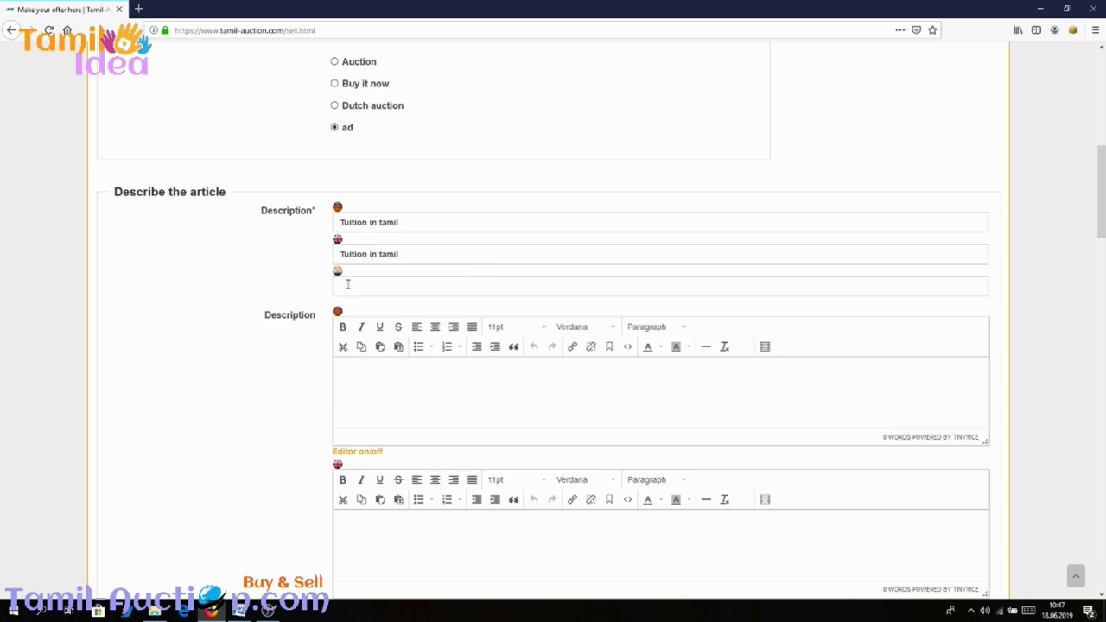
{"action": "right_click", "coordinate": [374, 287]}
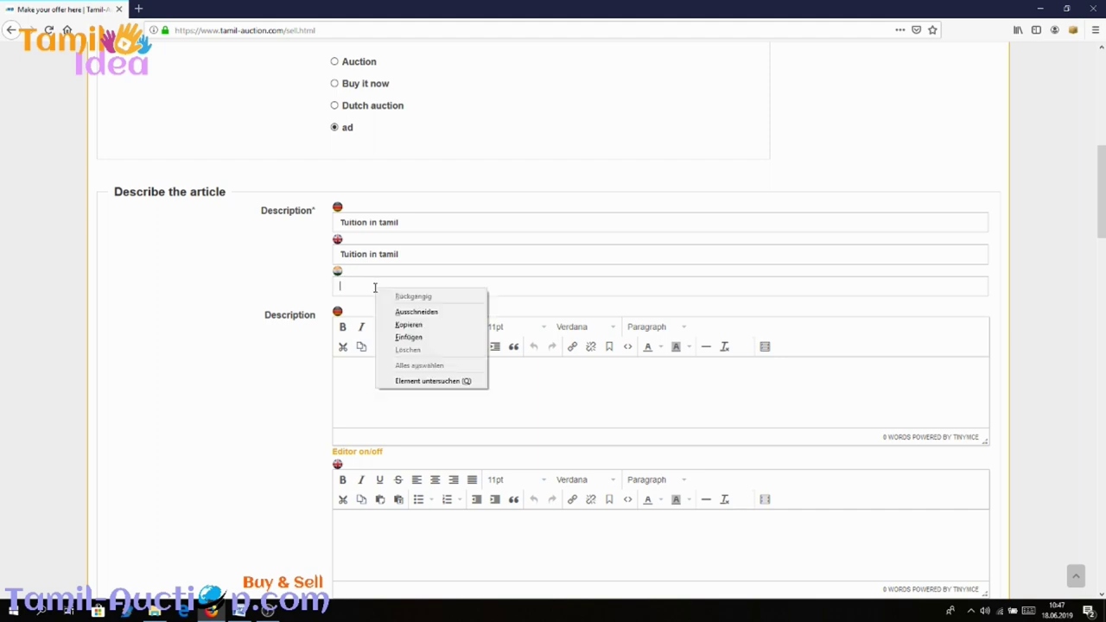
{"action": "left_click", "coordinate": [413, 338]}
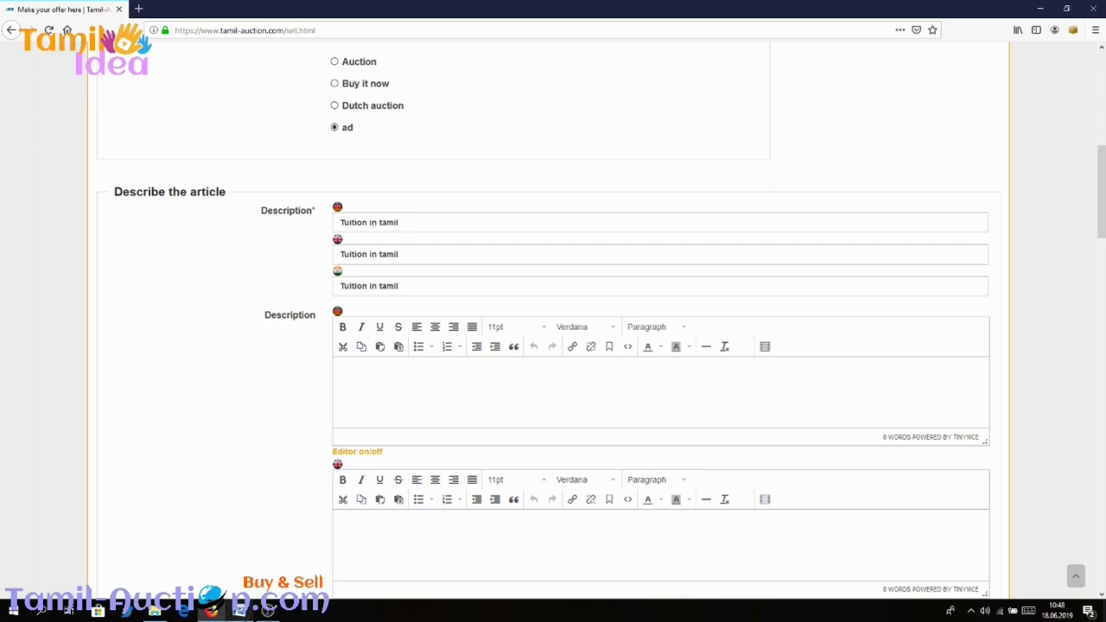
- Copy the Tamil paragraph about tuition from the Word document into the German long description of the offer form
{"action": "left_click", "coordinate": [241, 611]}
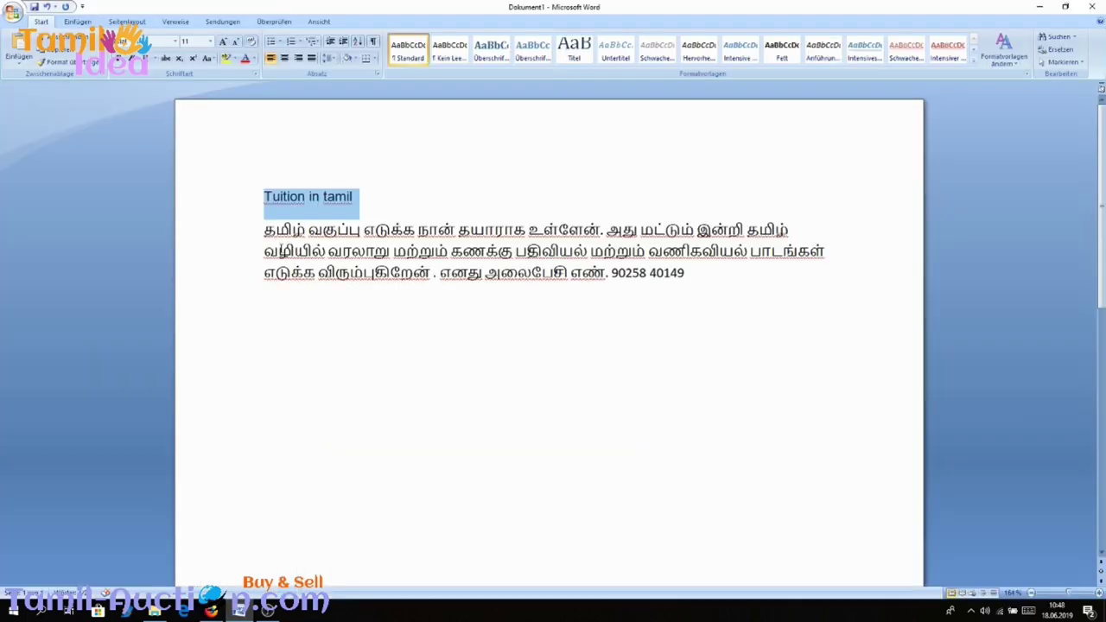
{"action": "left_click_drag", "start_coordinate": [265, 229], "coordinate": [741, 299]}
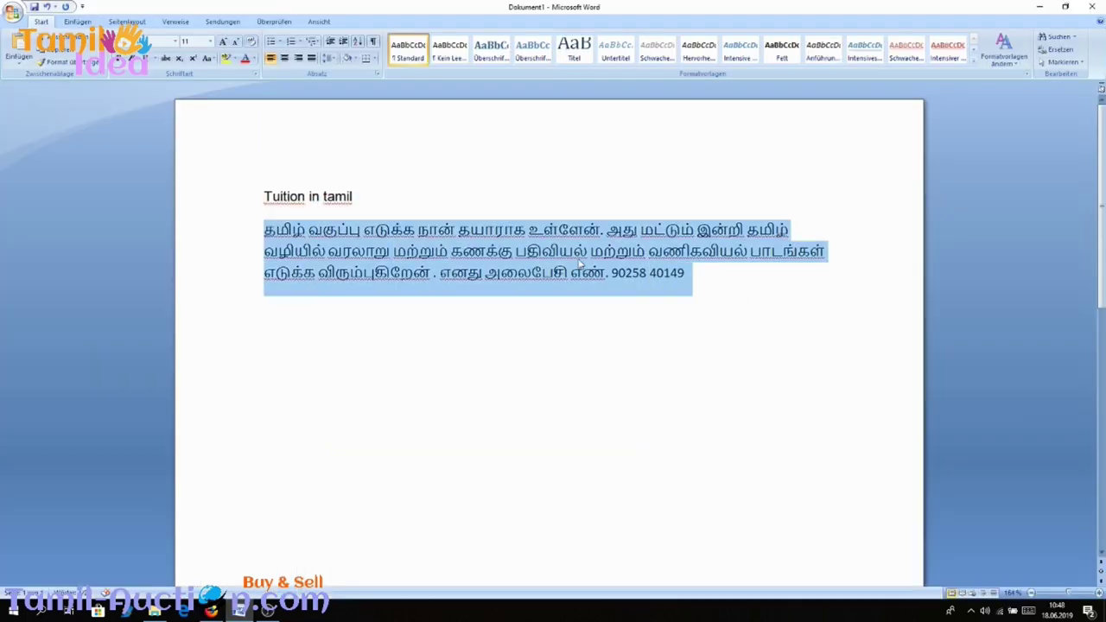
{"action": "right_click", "coordinate": [578, 259]}
{"action": "left_click", "coordinate": [625, 277]}
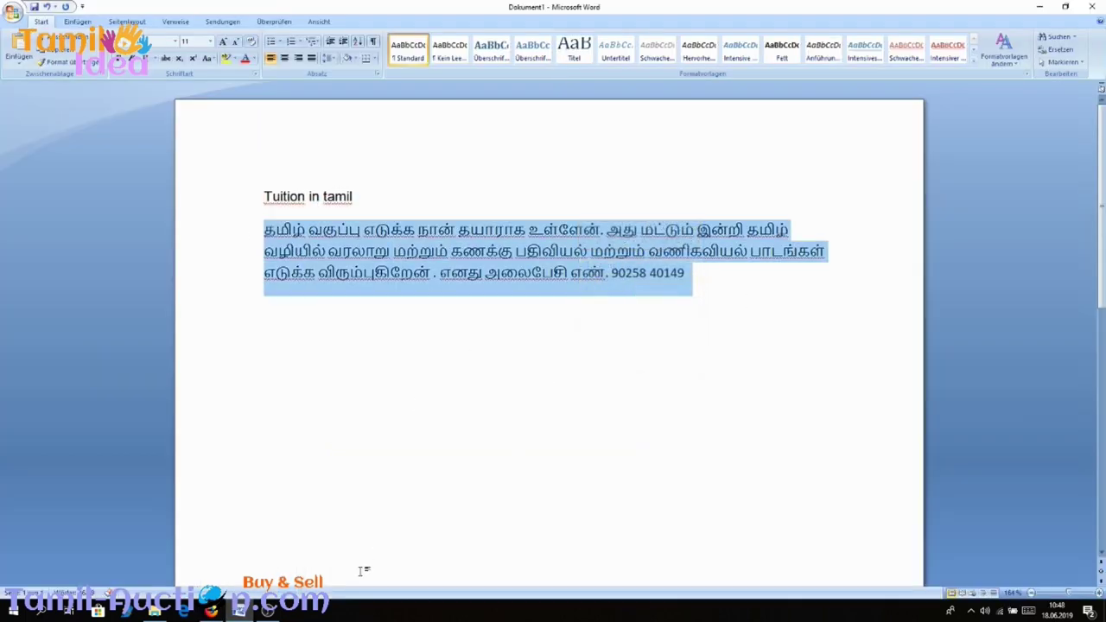
{"action": "left_click", "coordinate": [211, 611]}
{"action": "left_click", "coordinate": [412, 388]}
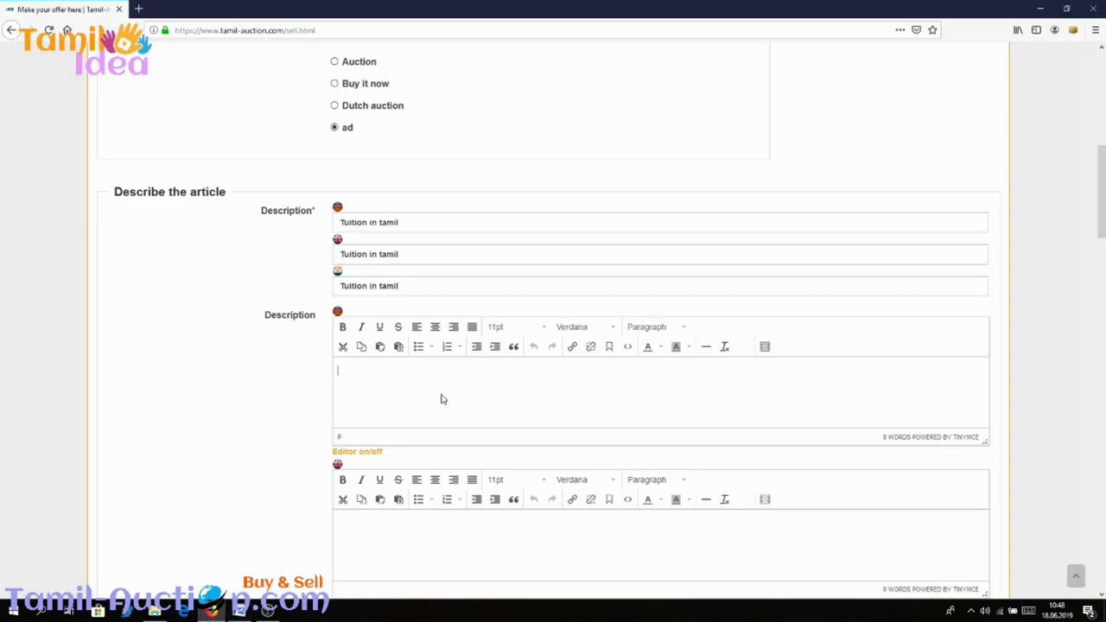
{"action": "key", "text": "ctrl+v"}
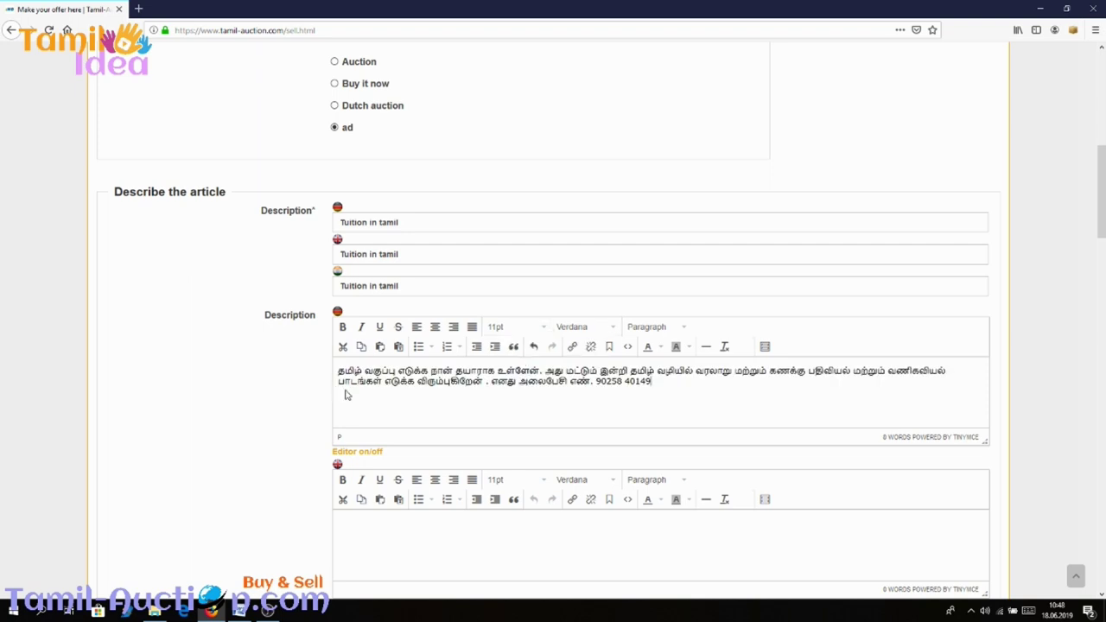
- Centre the entire Tamil paragraph in the German long description
{"action": "scroll", "coordinate": [371, 316], "scroll_direction": "down", "scroll_amount": 2}
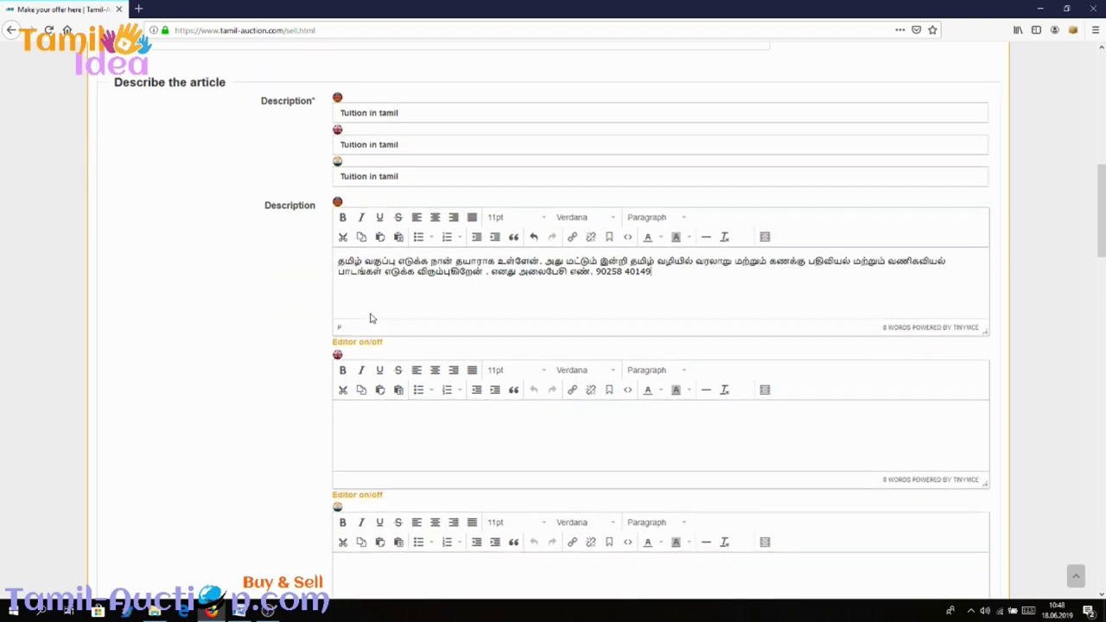
{"action": "key", "text": "ctrl+a"}
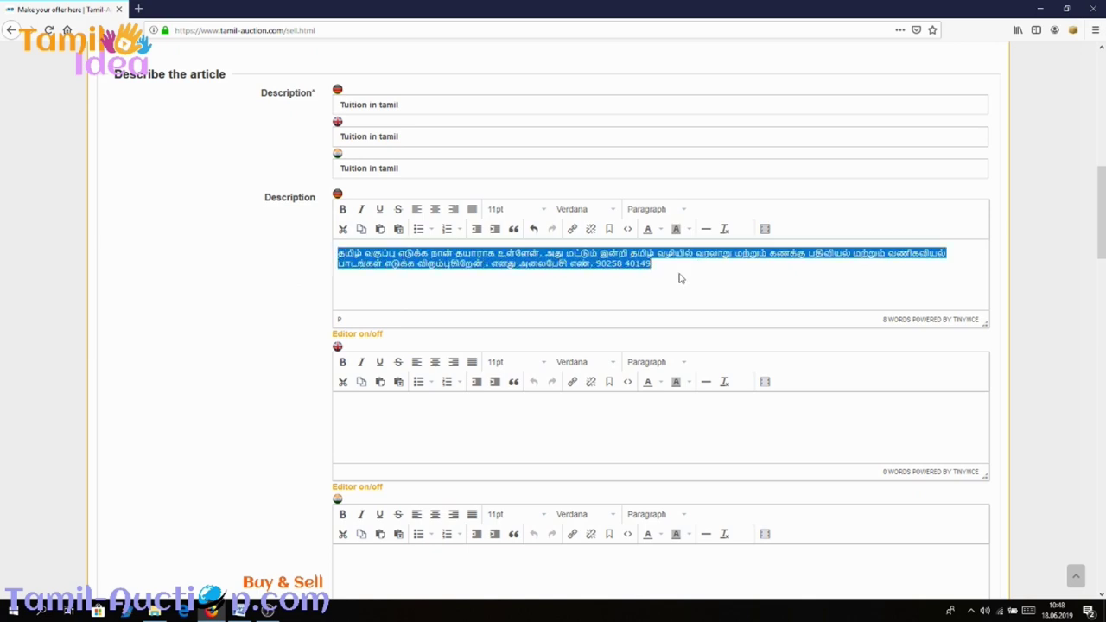
{"action": "left_click", "coordinate": [437, 211]}
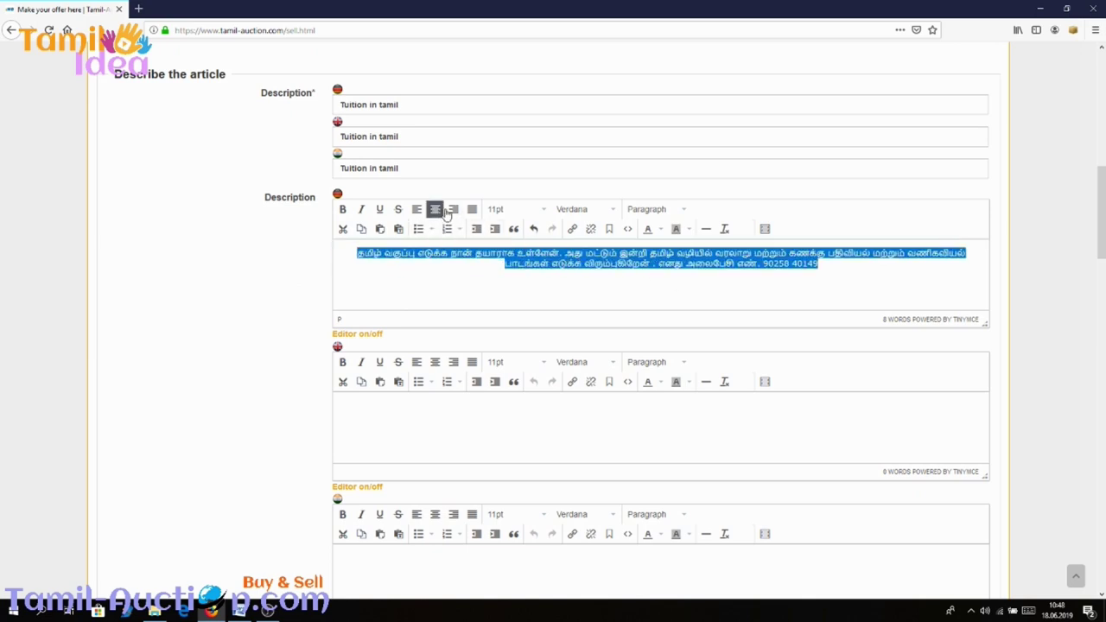
- Format the Tamil paragraph in the German long description as 24pt blue text and enlarge its editor to fit the whole text
{"action": "left_click", "coordinate": [544, 209]}
{"action": "left_click", "coordinate": [516, 316]}
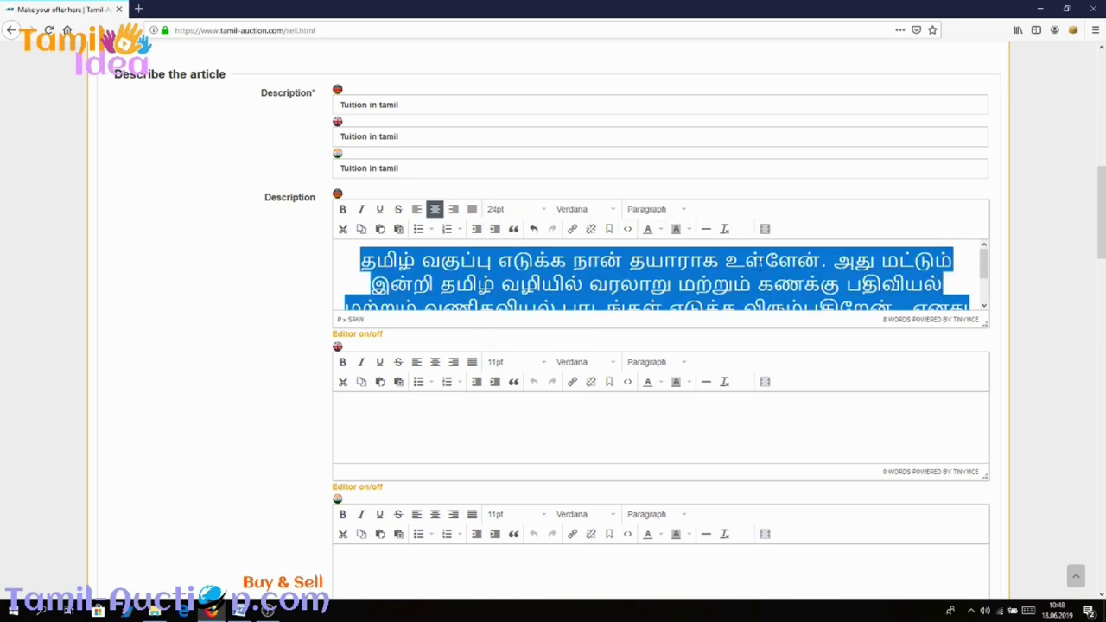
{"action": "left_click", "coordinate": [660, 228]}
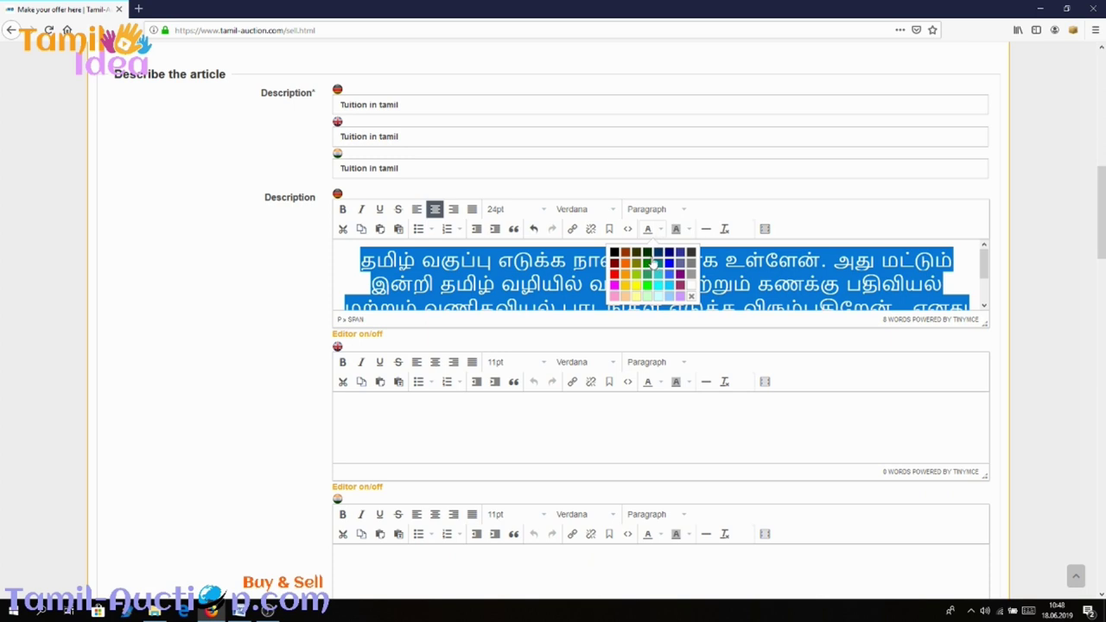
{"action": "left_click", "coordinate": [671, 263]}
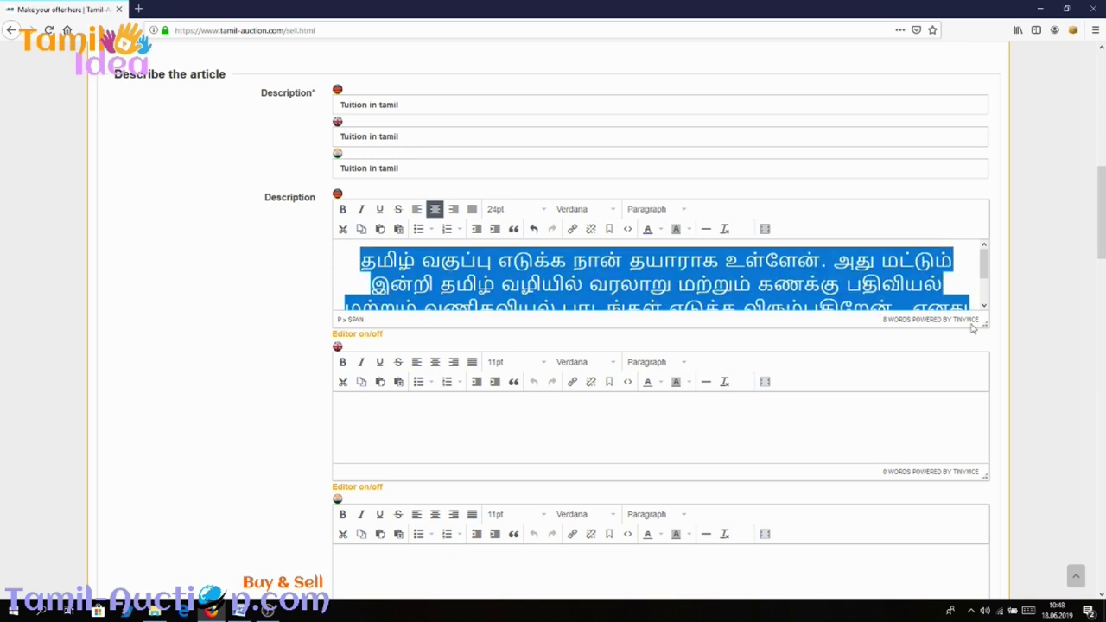
{"action": "left_click_drag", "start_coordinate": [984, 323], "coordinate": [984, 527]}
{"action": "left_click", "coordinate": [875, 450]}
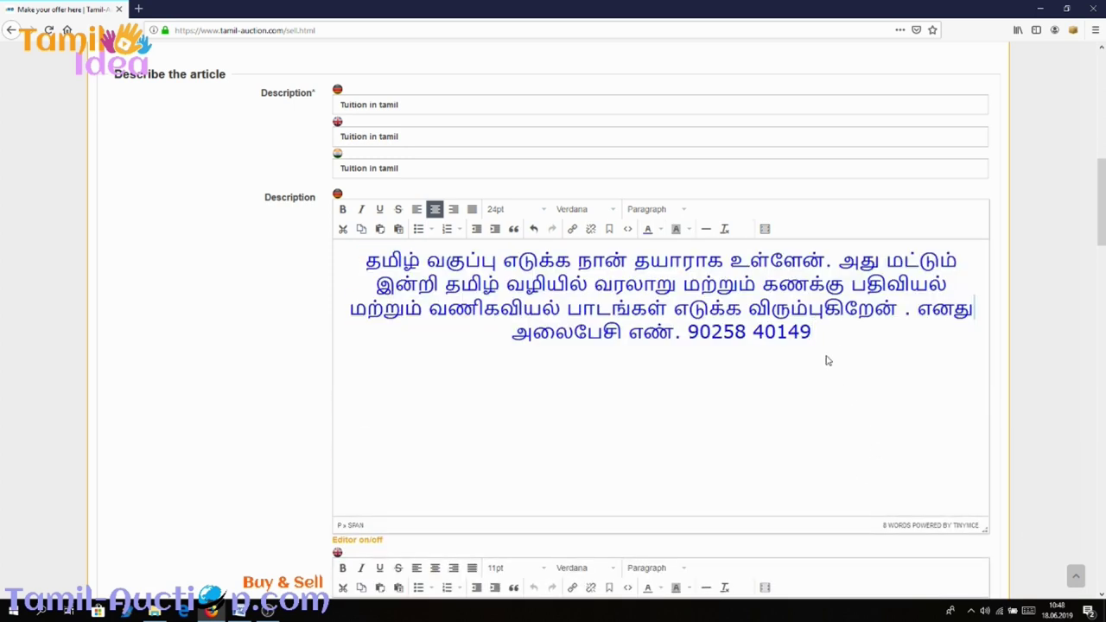
- Colour the phone number at the end of the German long description red
{"action": "left_click_drag", "start_coordinate": [812, 332], "coordinate": [688, 332]}
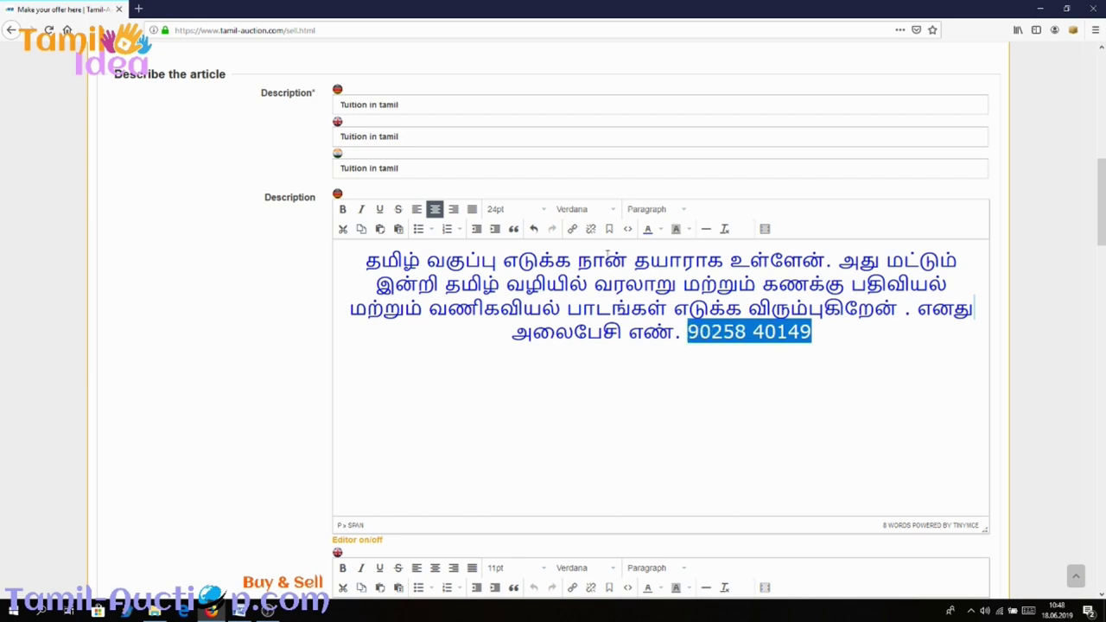
{"action": "left_click", "coordinate": [659, 230]}
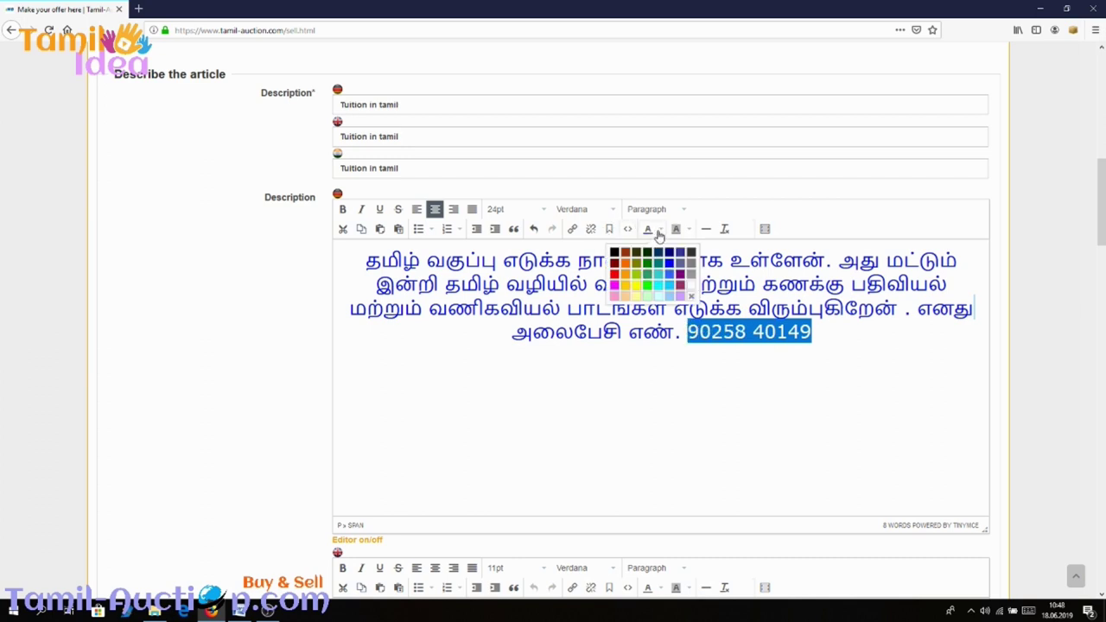
{"action": "left_click", "coordinate": [614, 274]}
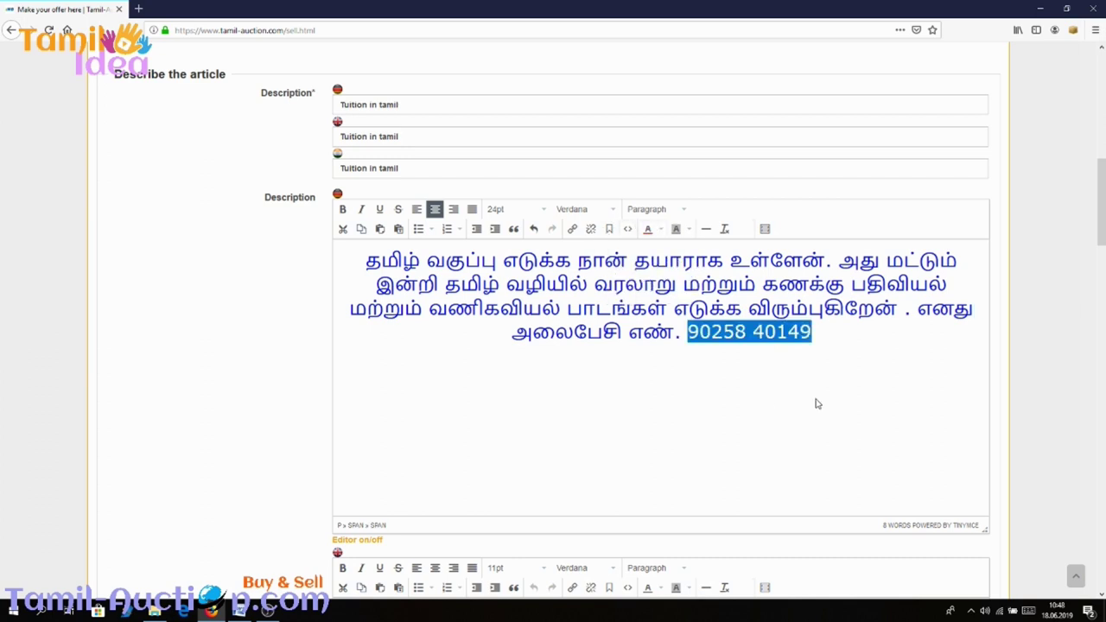
{"action": "left_click", "coordinate": [821, 353]}
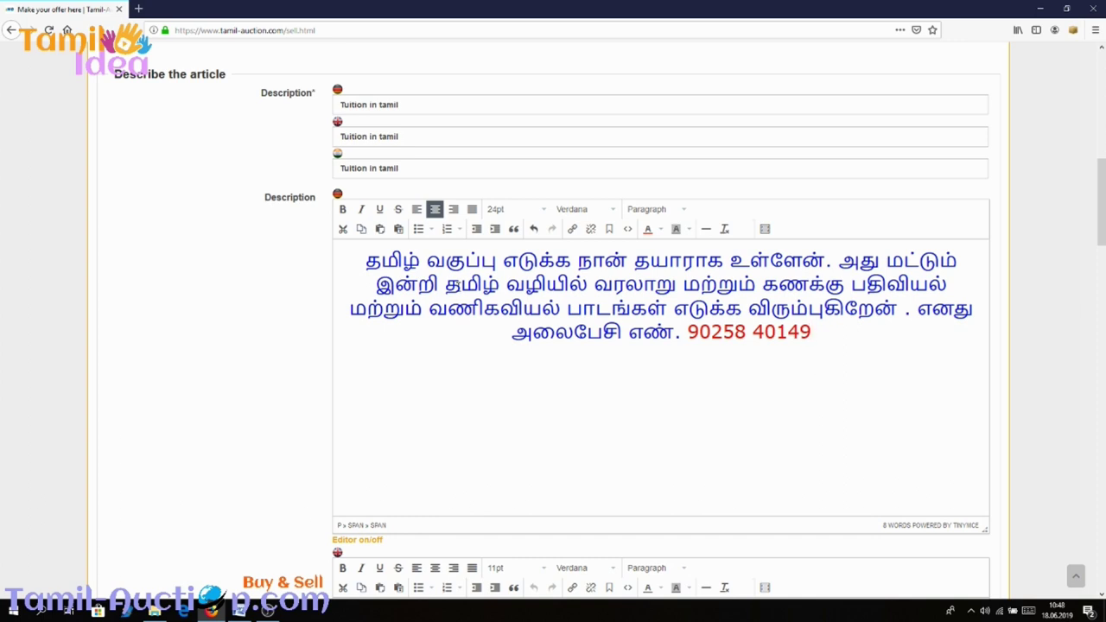
- Copy the formatted paragraph from the German long description into the English and Tamil ones, and enlarge the English editor
{"action": "key", "text": "ctrl+a"}
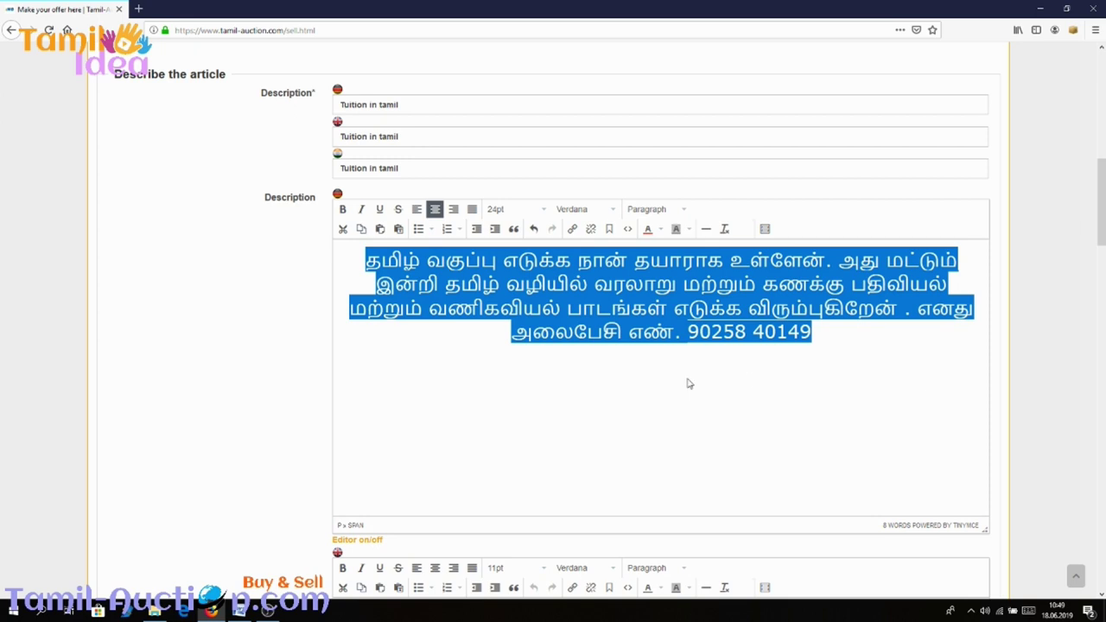
{"action": "scroll", "coordinate": [689, 383], "scroll_direction": "down", "scroll_amount": 3}
{"action": "left_click", "coordinate": [460, 389]}
{"action": "key", "text": "ctrl+v"}
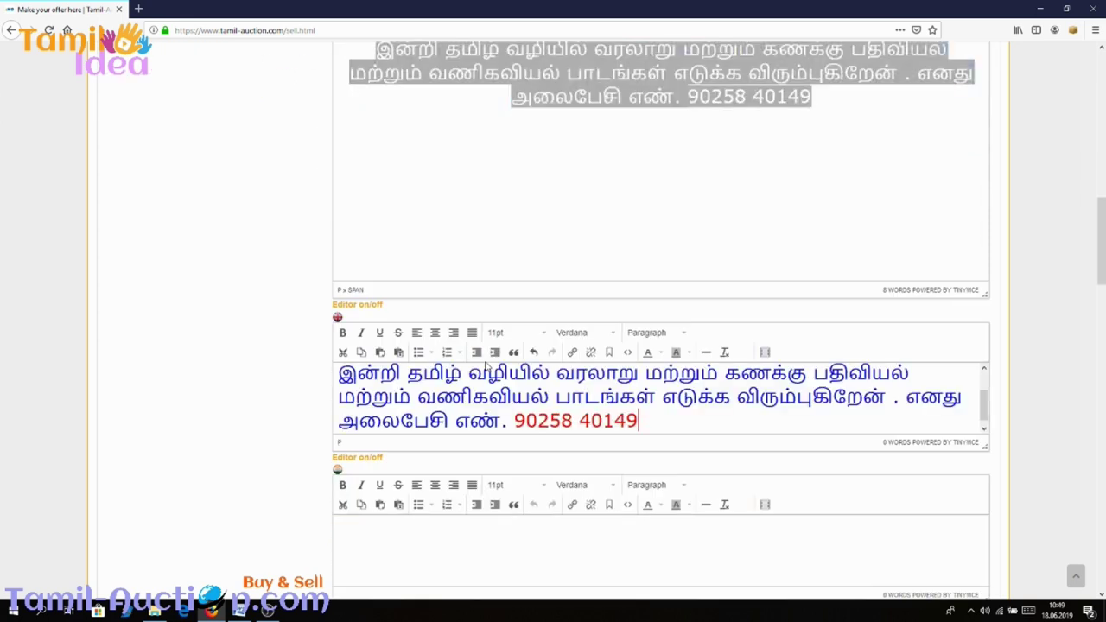
{"action": "scroll", "coordinate": [476, 363], "scroll_direction": "down", "scroll_amount": 3}
{"action": "left_click", "coordinate": [447, 298]}
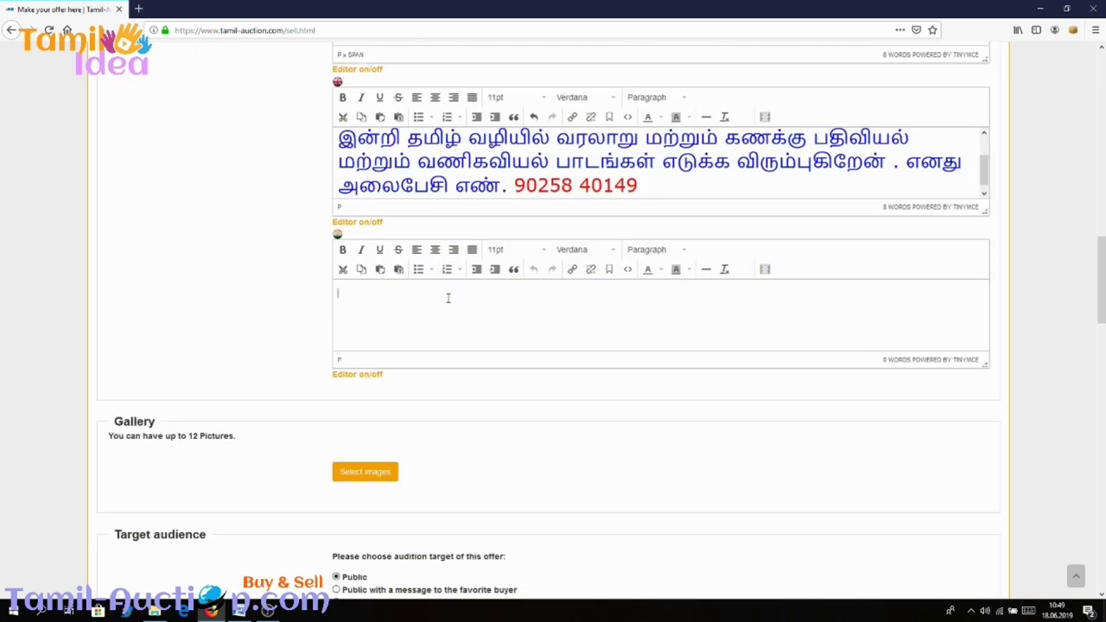
{"action": "key", "text": "ctrl+v"}
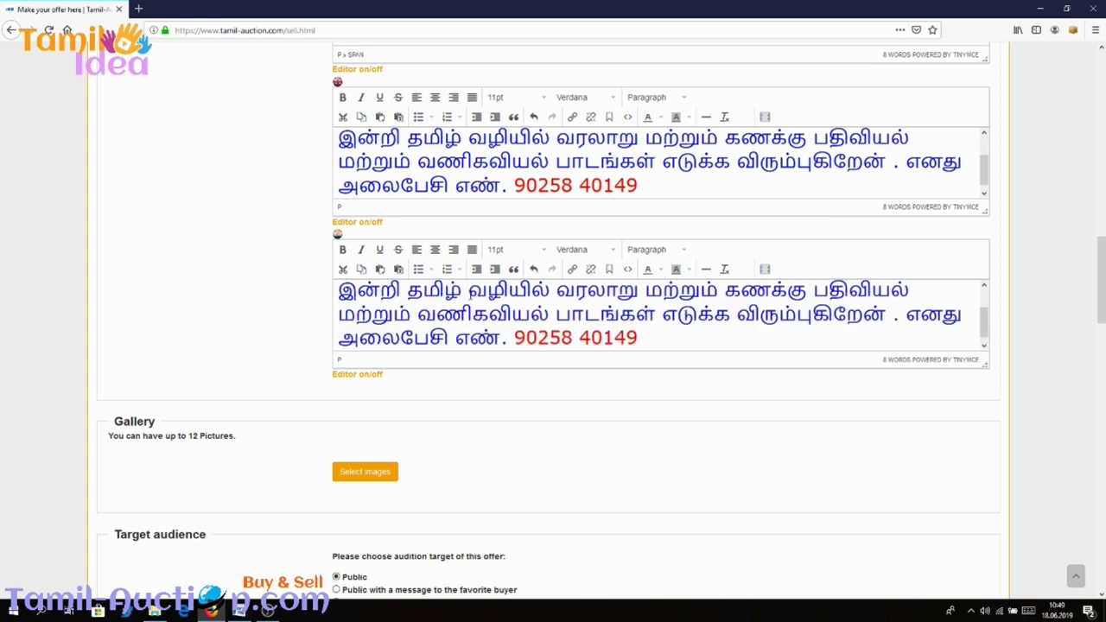
{"action": "scroll", "coordinate": [574, 233], "scroll_direction": "up", "scroll_amount": 1}
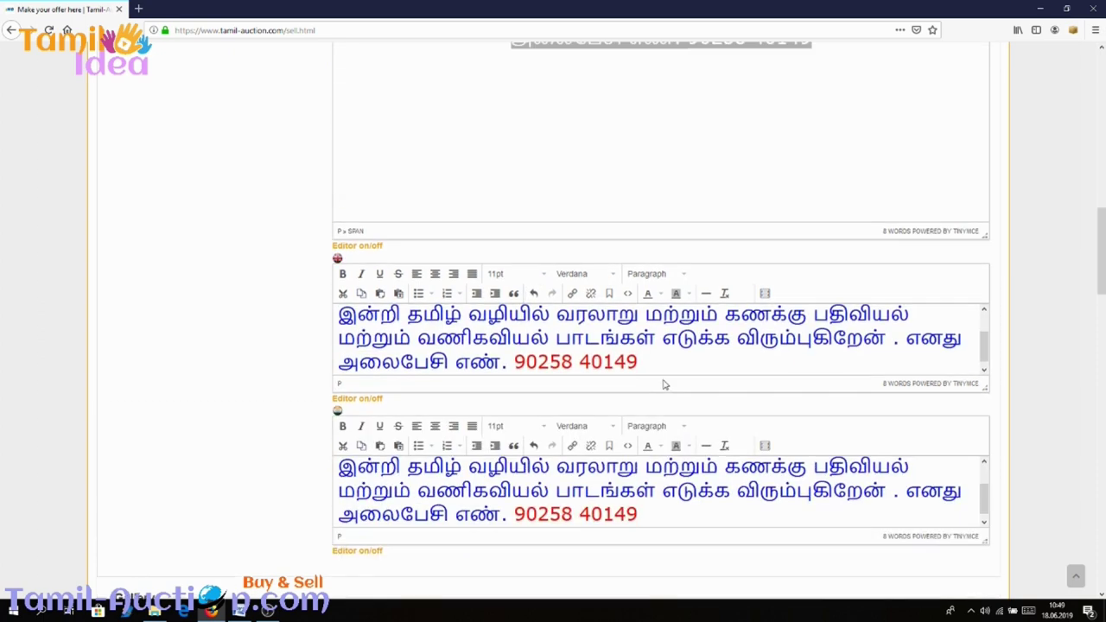
{"action": "left_click_drag", "start_coordinate": [986, 386], "coordinate": [1012, 488]}
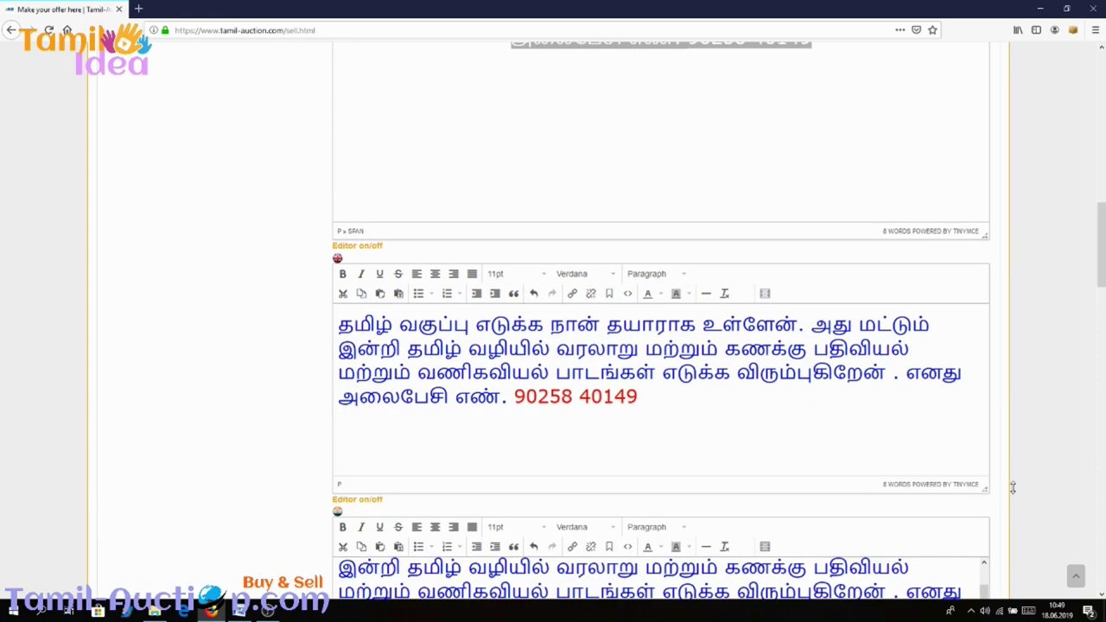
- Add the images 20181010_095157 and maxresdefault from the folder Fitness > Neuer Ordner (9) on drive D: to the gallery
{"action": "scroll", "coordinate": [98, 239], "scroll_direction": "down", "scroll_amount": 5}
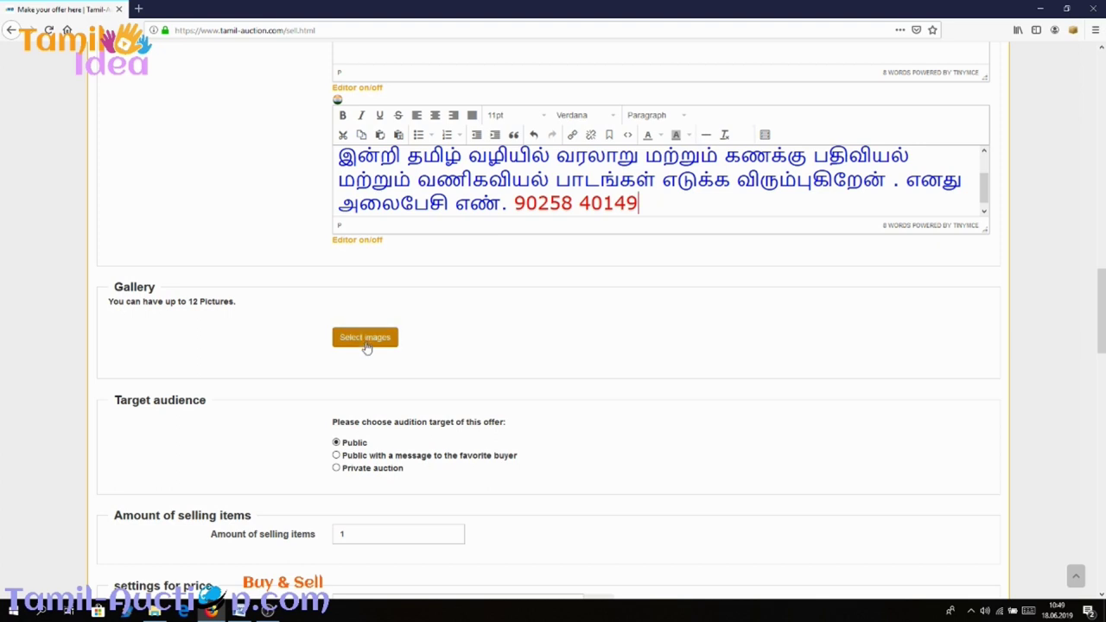
{"action": "left_click", "coordinate": [364, 337]}
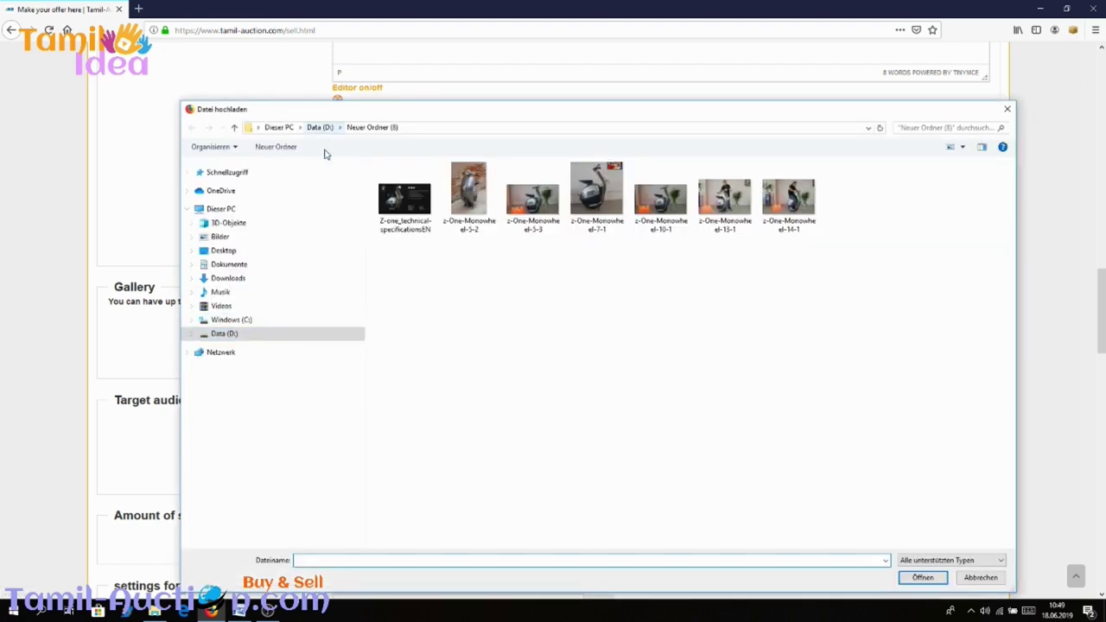
{"action": "left_click", "coordinate": [253, 337]}
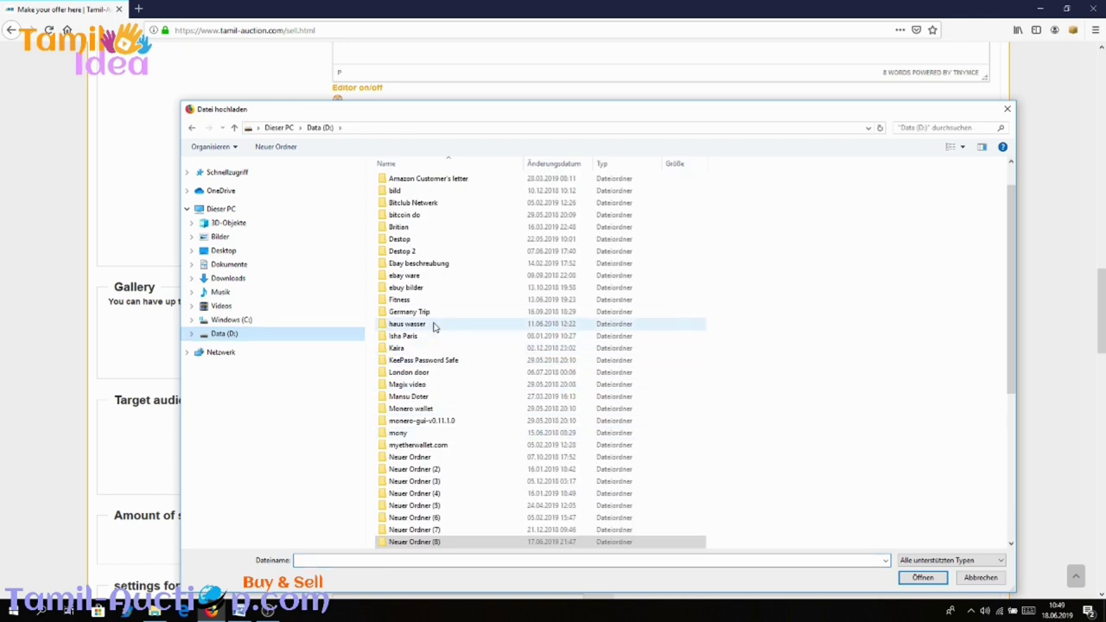
{"action": "double_click", "coordinate": [421, 300]}
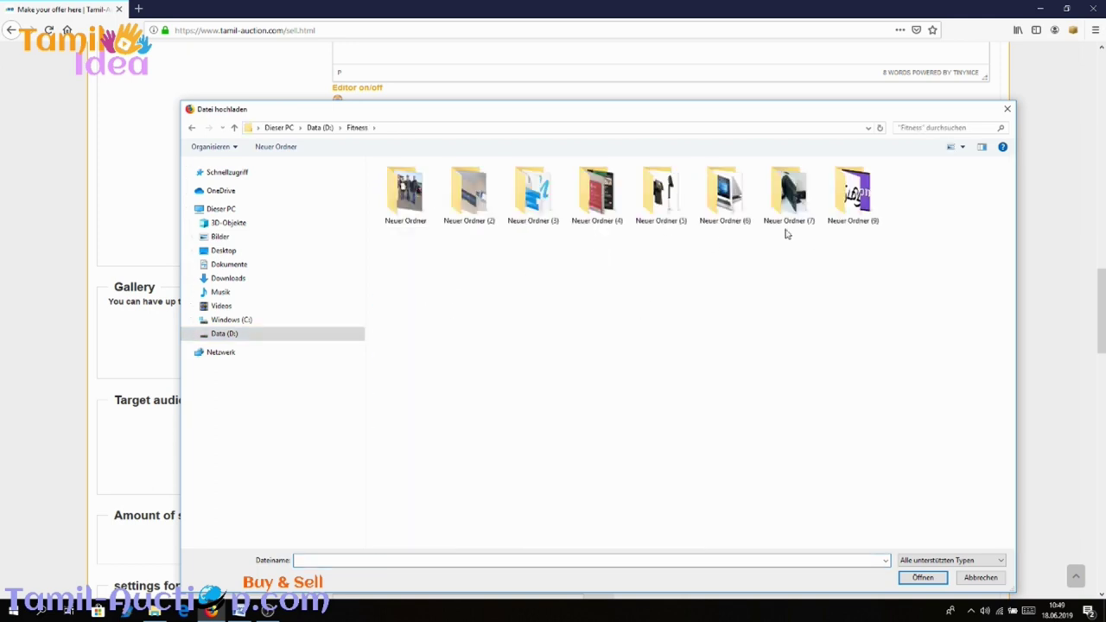
{"action": "double_click", "coordinate": [868, 216]}
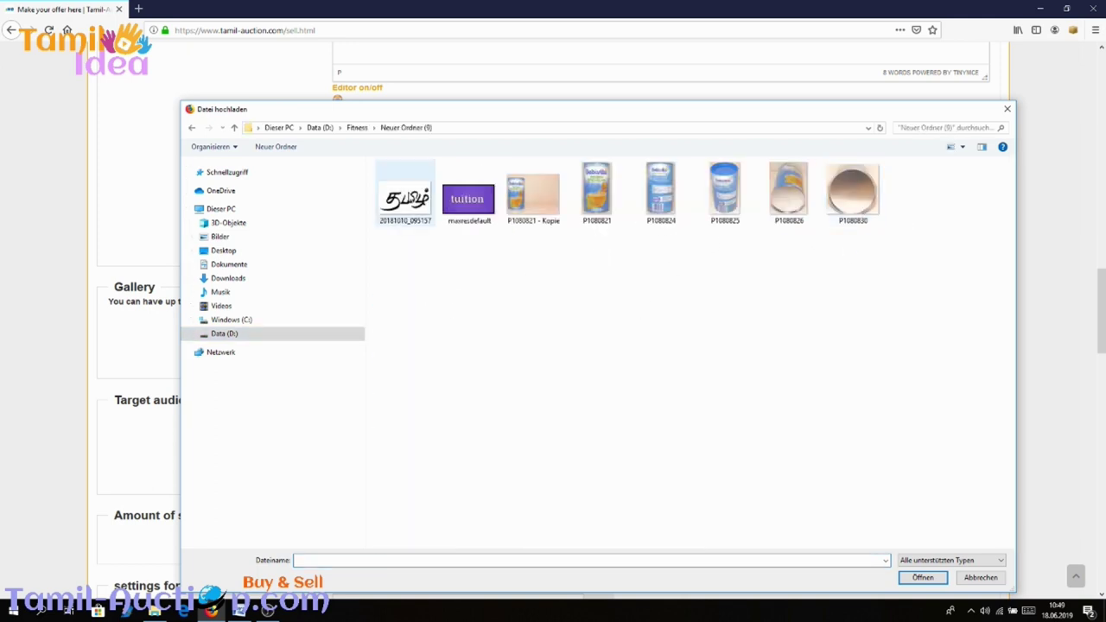
{"action": "double_click", "coordinate": [405, 194]}
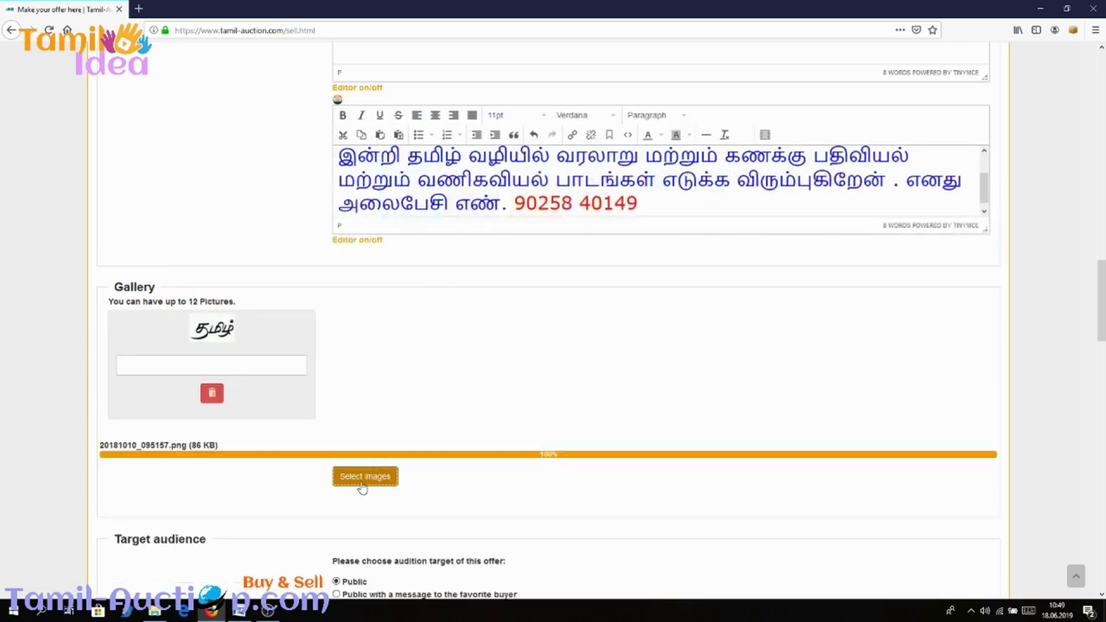
{"action": "left_click", "coordinate": [363, 484]}
{"action": "double_click", "coordinate": [465, 214]}
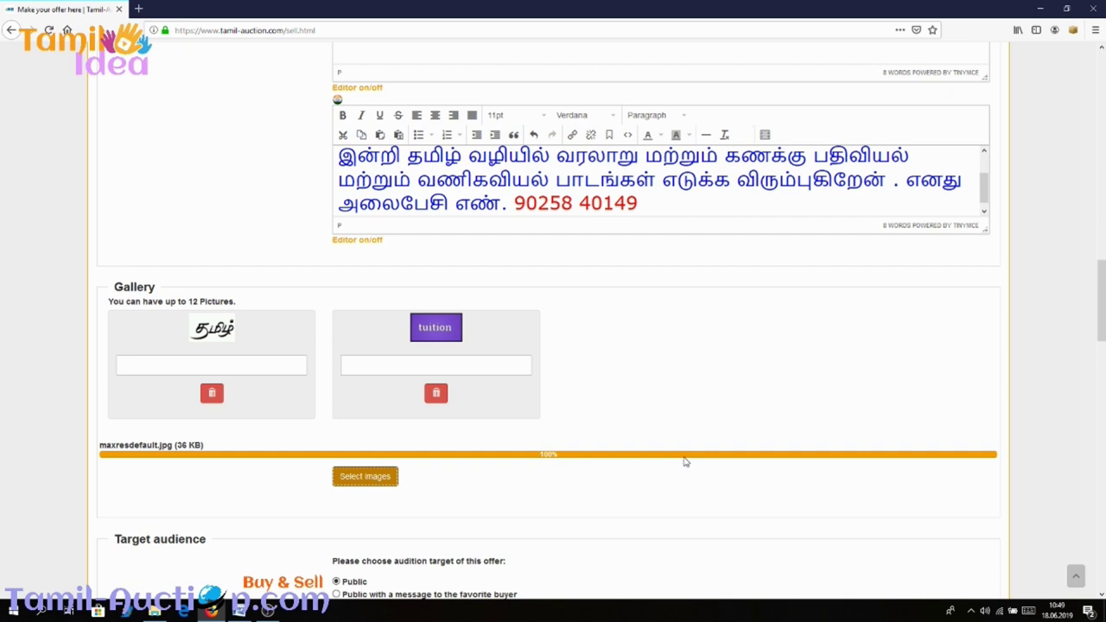
- Review the offer form's chosen category, auction type, descriptions and gallery images
{"action": "scroll", "coordinate": [542, 361], "scroll_direction": "up", "scroll_amount": 5}
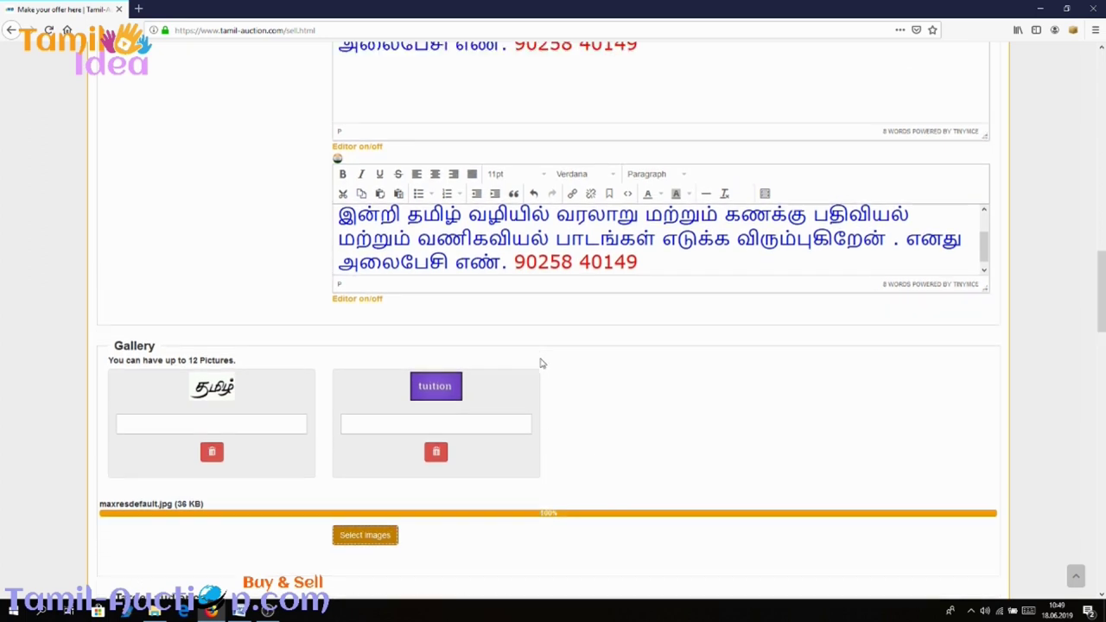
{"action": "scroll", "coordinate": [540, 367], "scroll_direction": "down", "scroll_amount": 3}
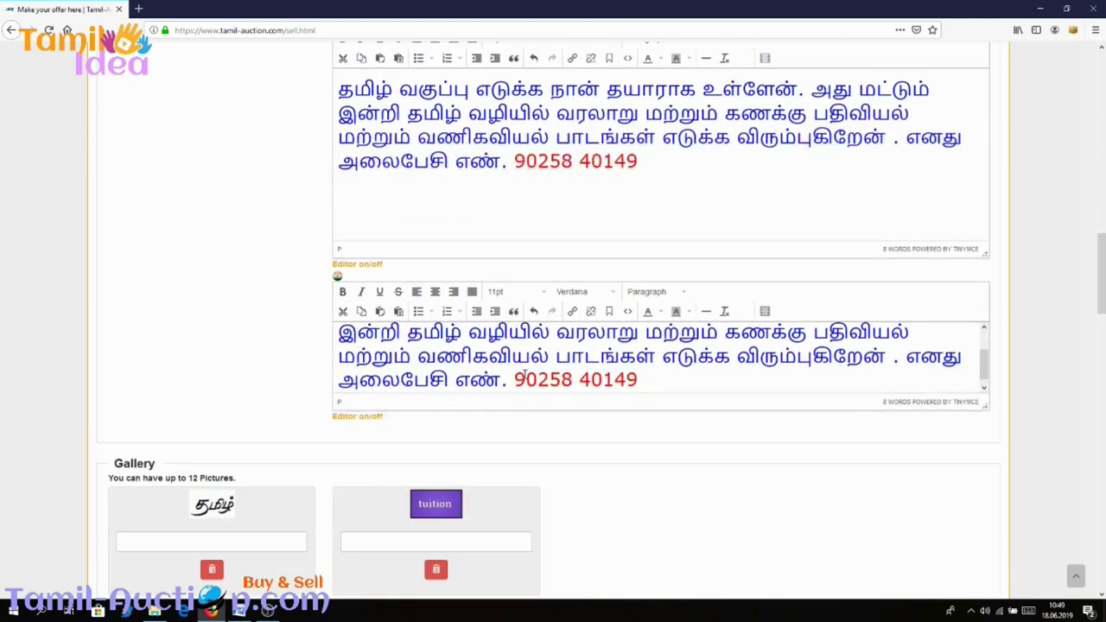
{"action": "scroll", "coordinate": [520, 397], "scroll_direction": "down", "scroll_amount": 5}
{"action": "scroll", "coordinate": [529, 380], "scroll_direction": "up", "scroll_amount": 10}
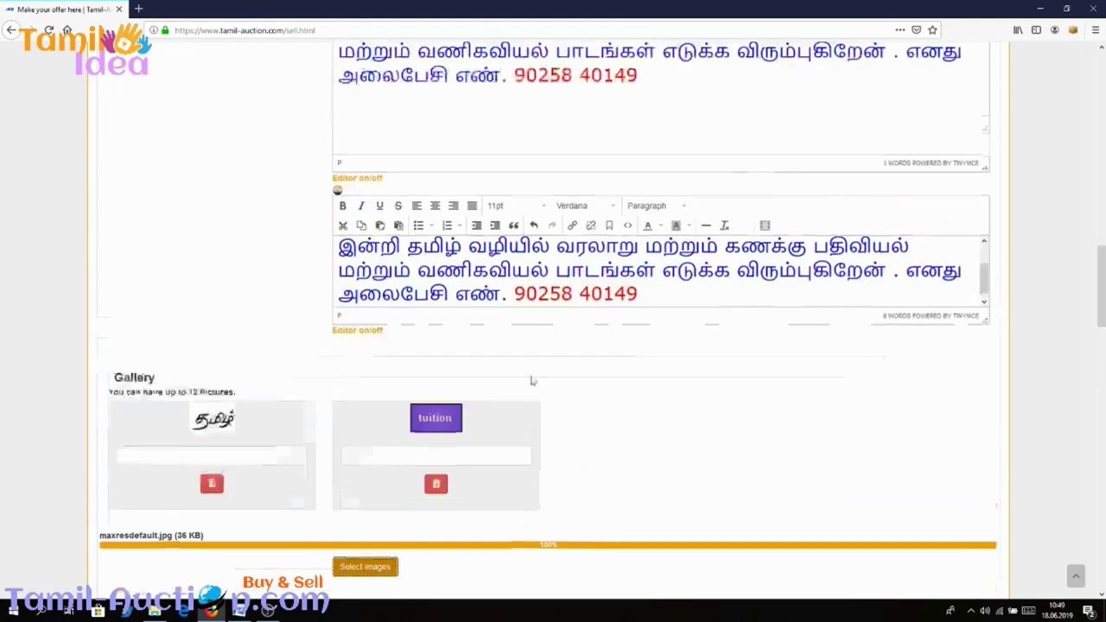
{"action": "scroll", "coordinate": [532, 367], "scroll_direction": "up", "scroll_amount": 10}
{"action": "scroll", "coordinate": [518, 380], "scroll_direction": "down", "scroll_amount": 2}
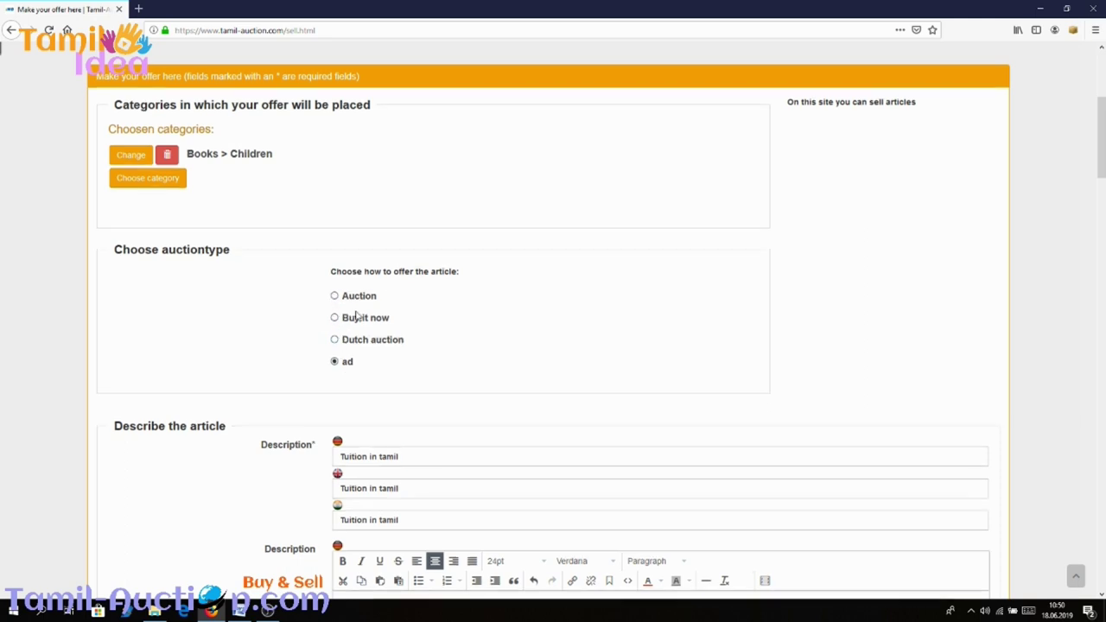
{"action": "scroll", "coordinate": [356, 316], "scroll_direction": "down", "scroll_amount": 15}
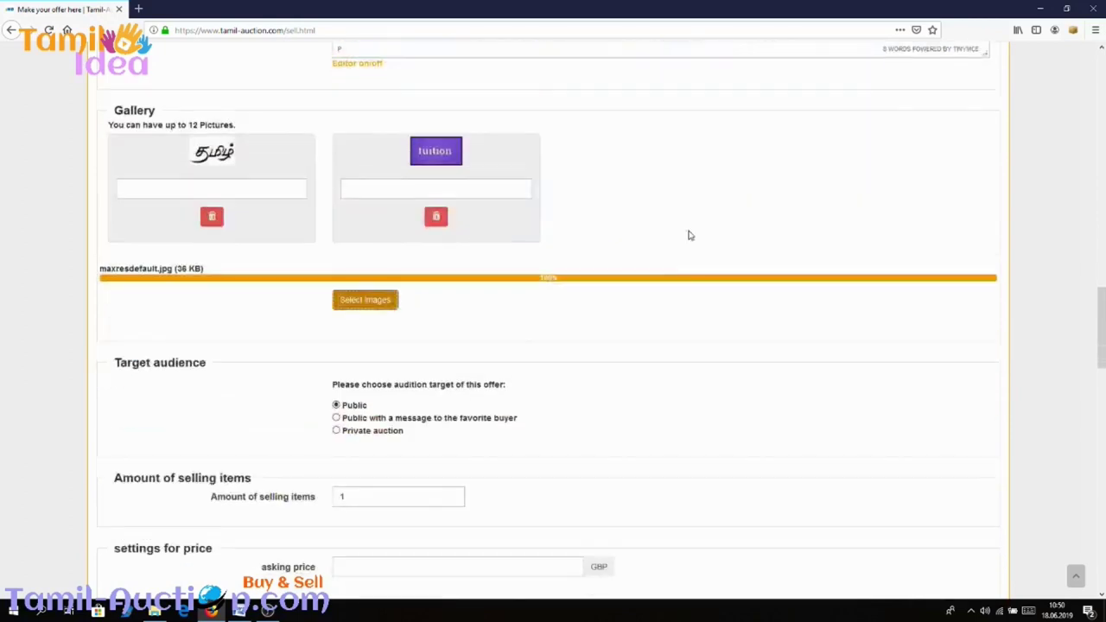
{"action": "scroll", "coordinate": [689, 235], "scroll_direction": "up", "scroll_amount": 2}
- Set the amount of selling items to 10
{"action": "scroll", "coordinate": [682, 249], "scroll_direction": "down", "scroll_amount": 6}
{"action": "scroll", "coordinate": [457, 190], "scroll_direction": "up", "scroll_amount": 2}
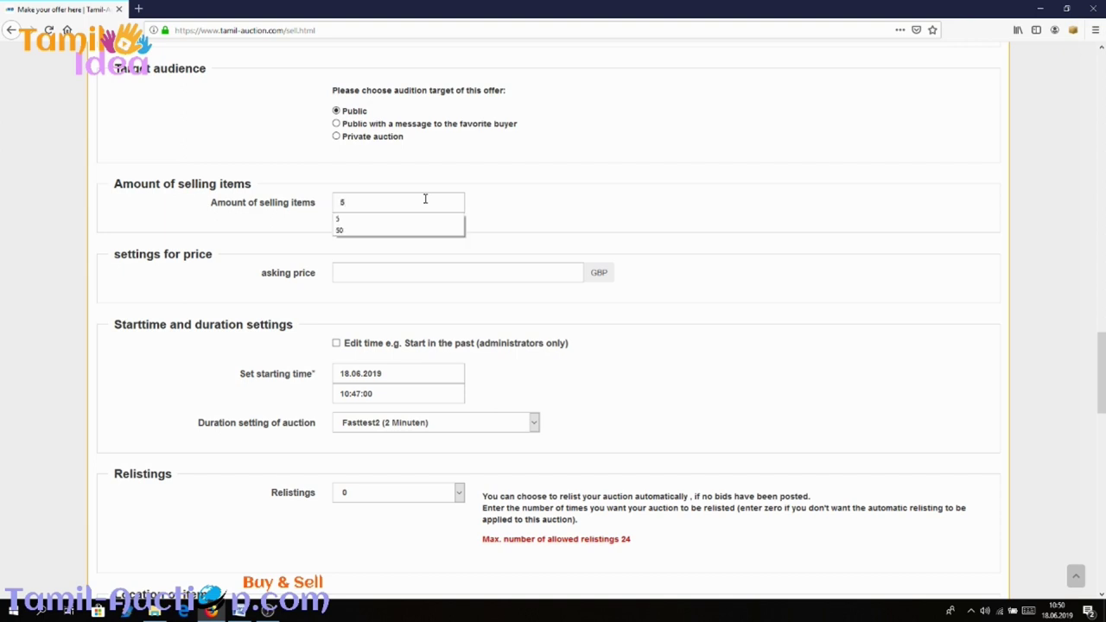
{"action": "key", "text": "BackSpace"}
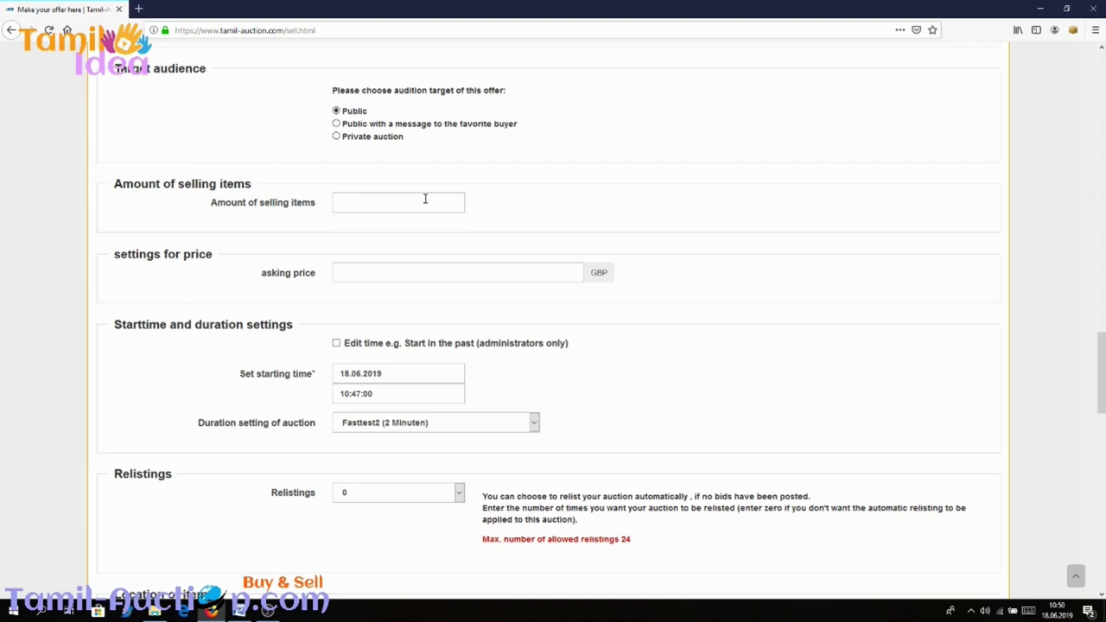
{"action": "type", "text": "5"}
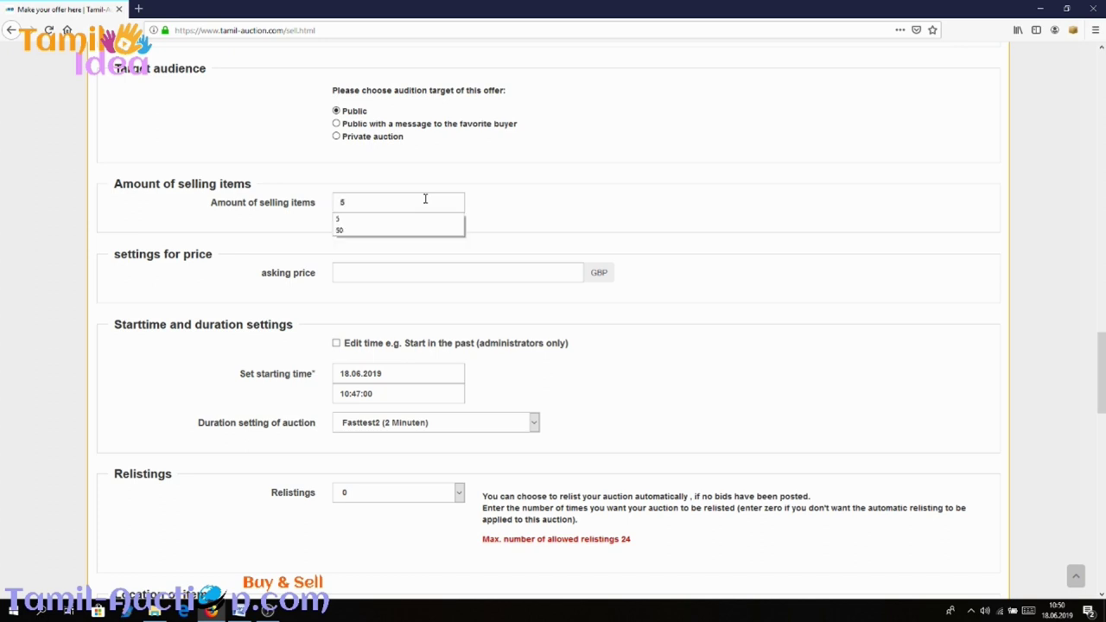
{"action": "key", "text": "BackSpace"}
{"action": "type", "text": "10"}
{"action": "left_click", "coordinate": [536, 198]}
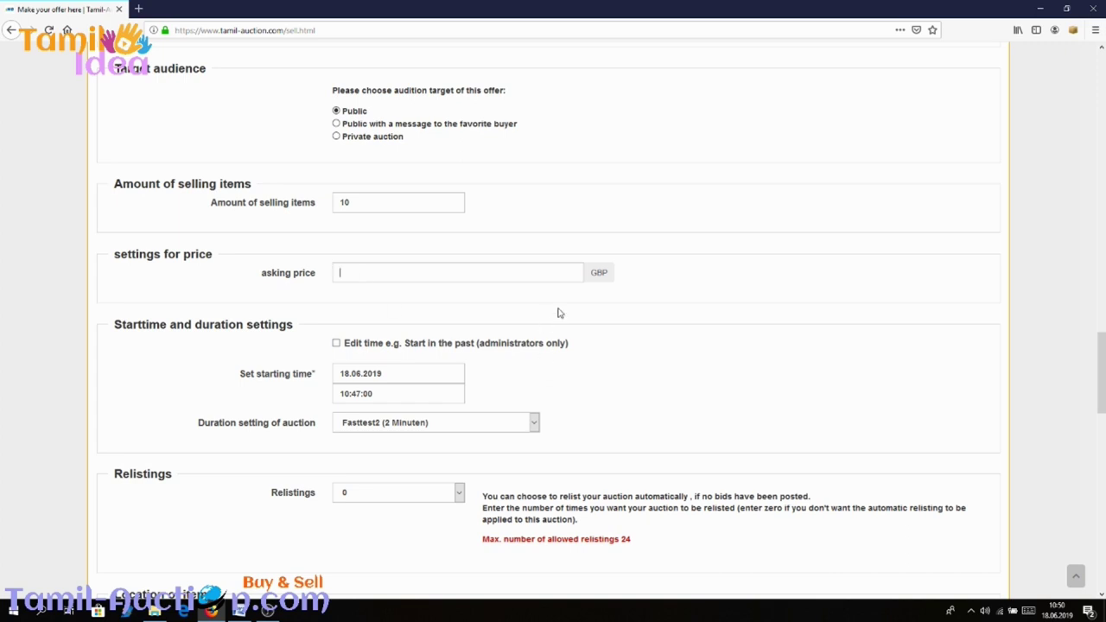
- Set the auction duration to Longtest 3 (3 Months) and the number of relistings to 24
{"action": "scroll", "coordinate": [562, 373], "scroll_direction": "down", "scroll_amount": 1}
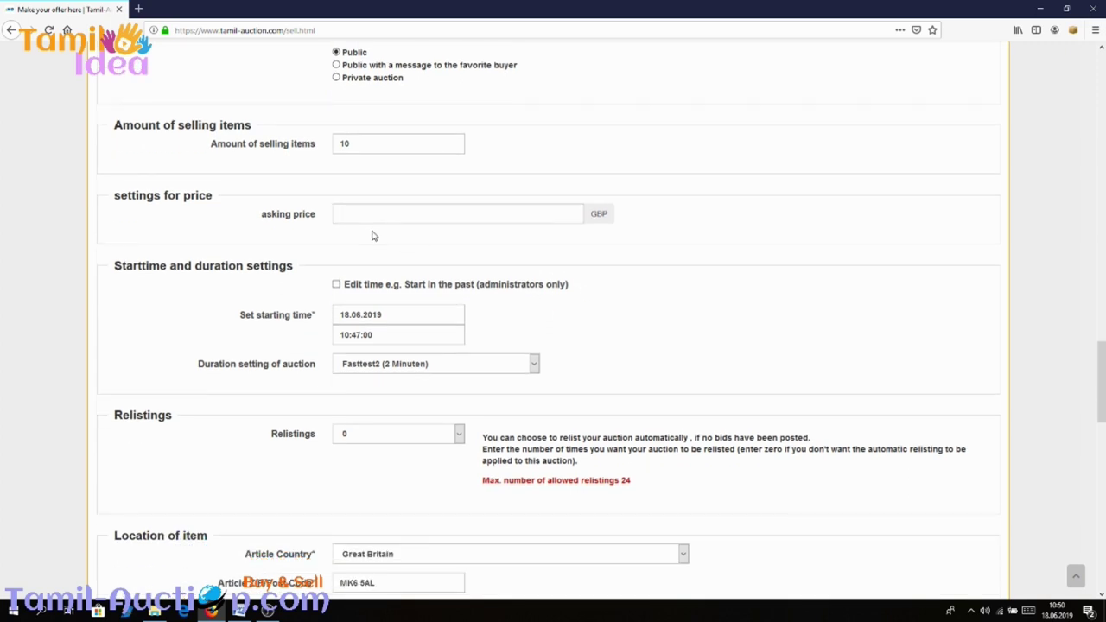
{"action": "scroll", "coordinate": [390, 370], "scroll_direction": "down", "scroll_amount": 1}
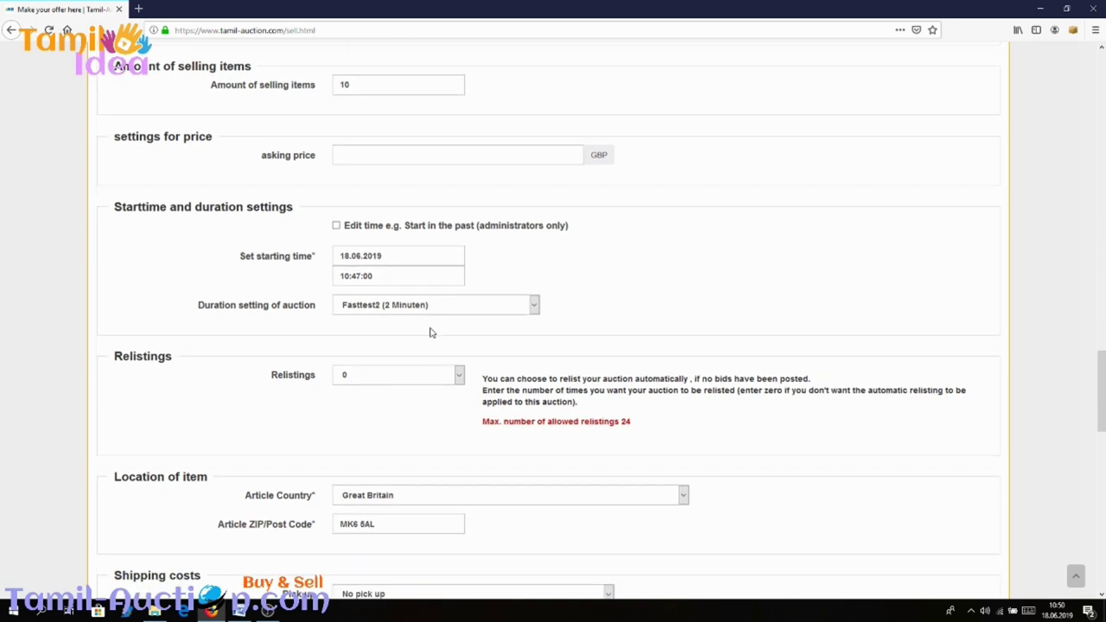
{"action": "left_click", "coordinate": [425, 308]}
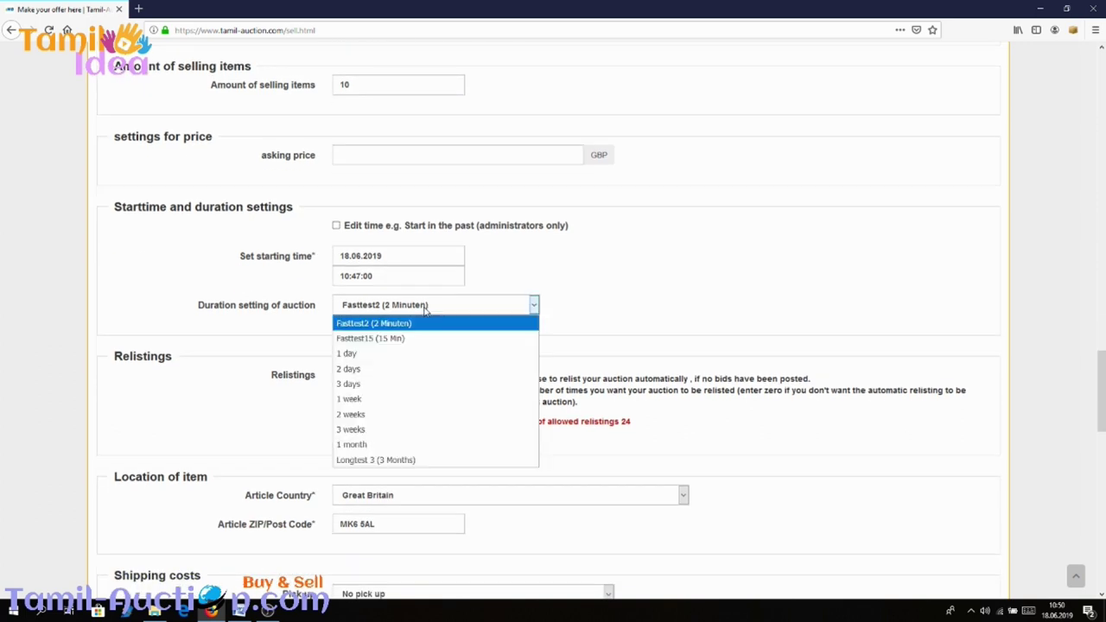
{"action": "left_click", "coordinate": [386, 416]}
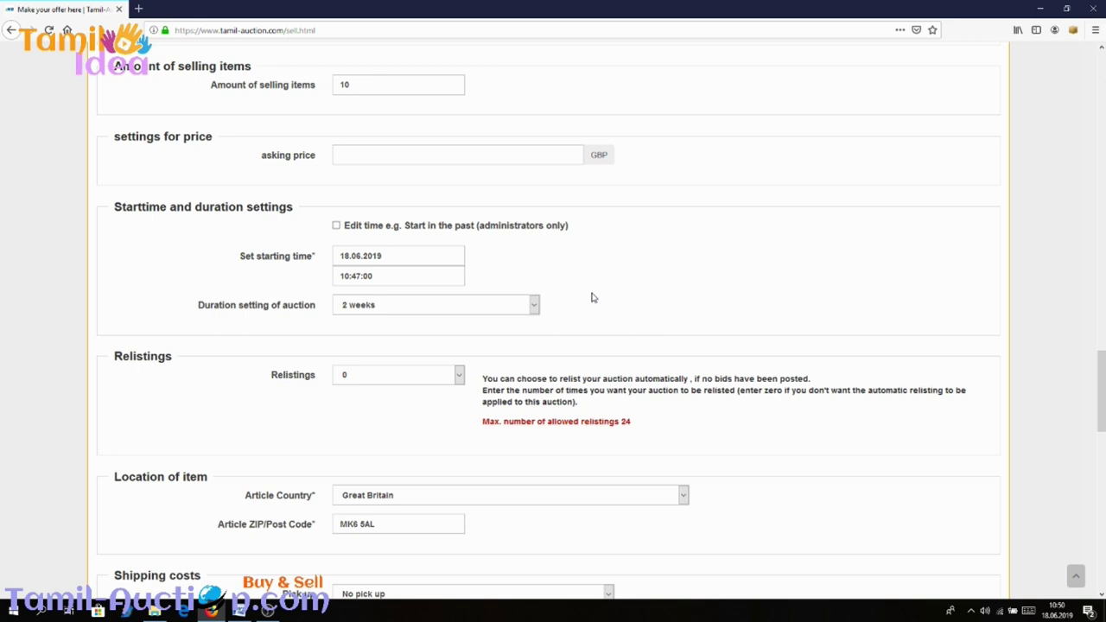
{"action": "left_click", "coordinate": [425, 311]}
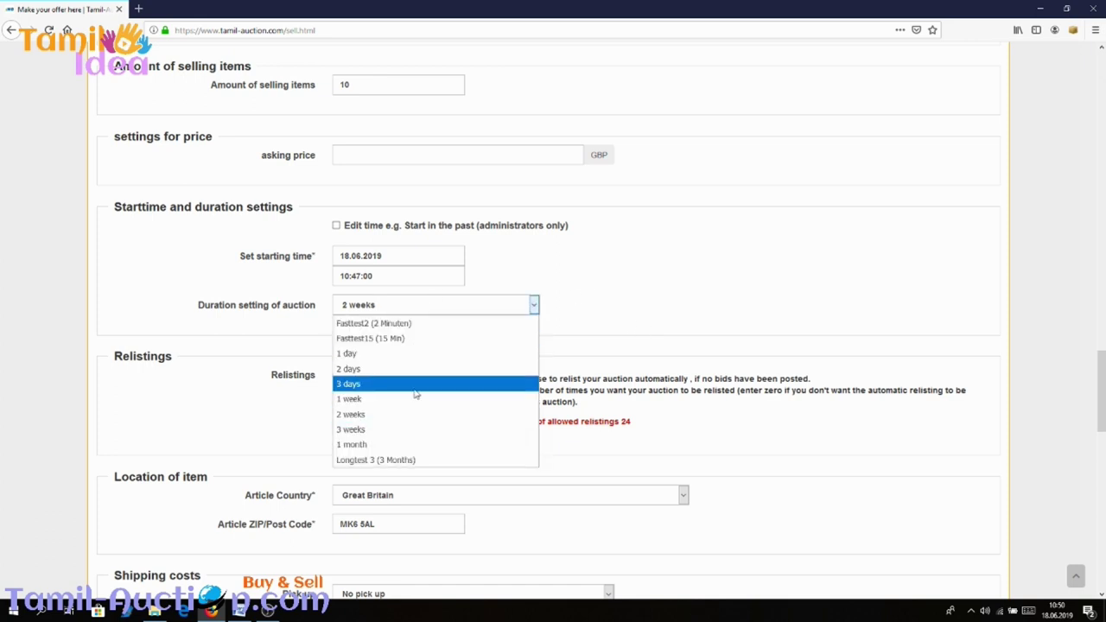
{"action": "left_click", "coordinate": [388, 460]}
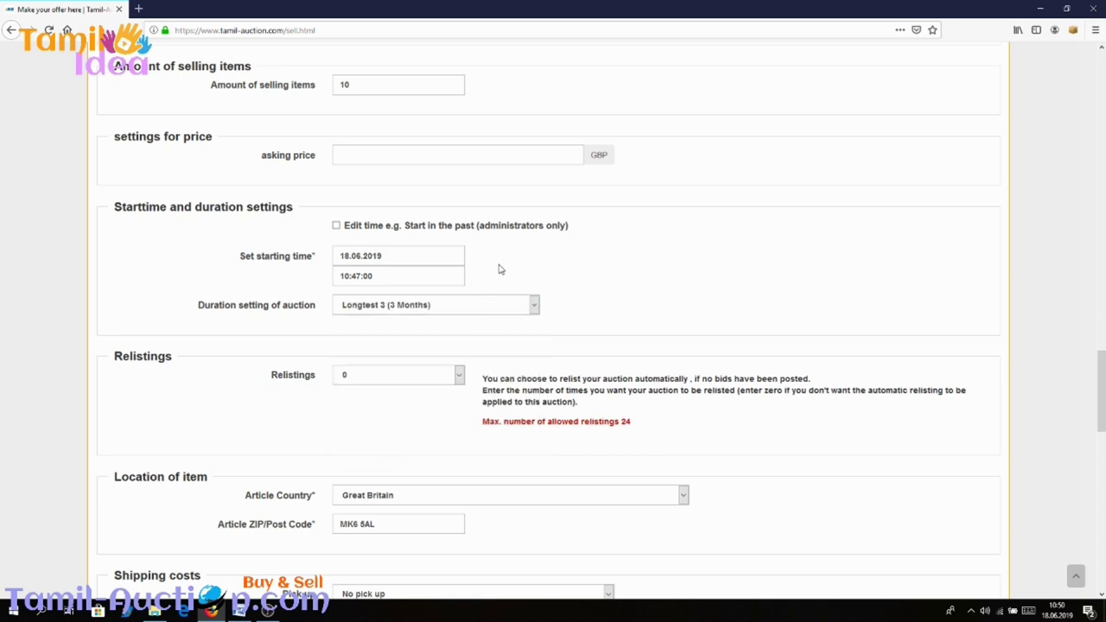
{"action": "left_click", "coordinate": [422, 377]}
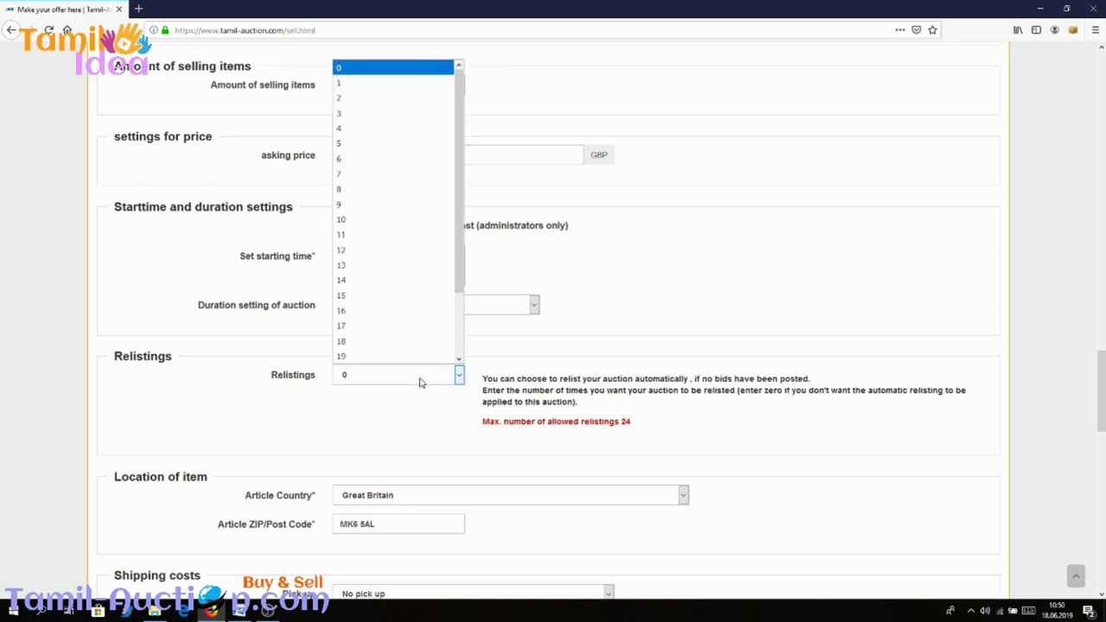
{"action": "left_click", "coordinate": [393, 357]}
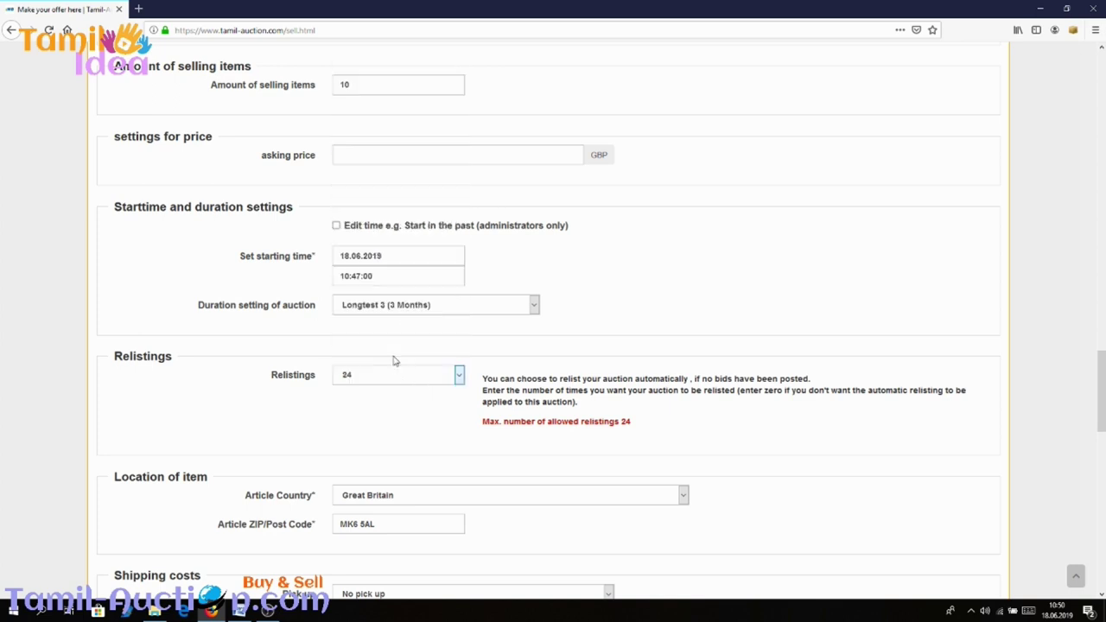
- Check the article country and the ZIP/post code in the item location section
{"action": "scroll", "coordinate": [406, 423], "scroll_direction": "down", "scroll_amount": 3}
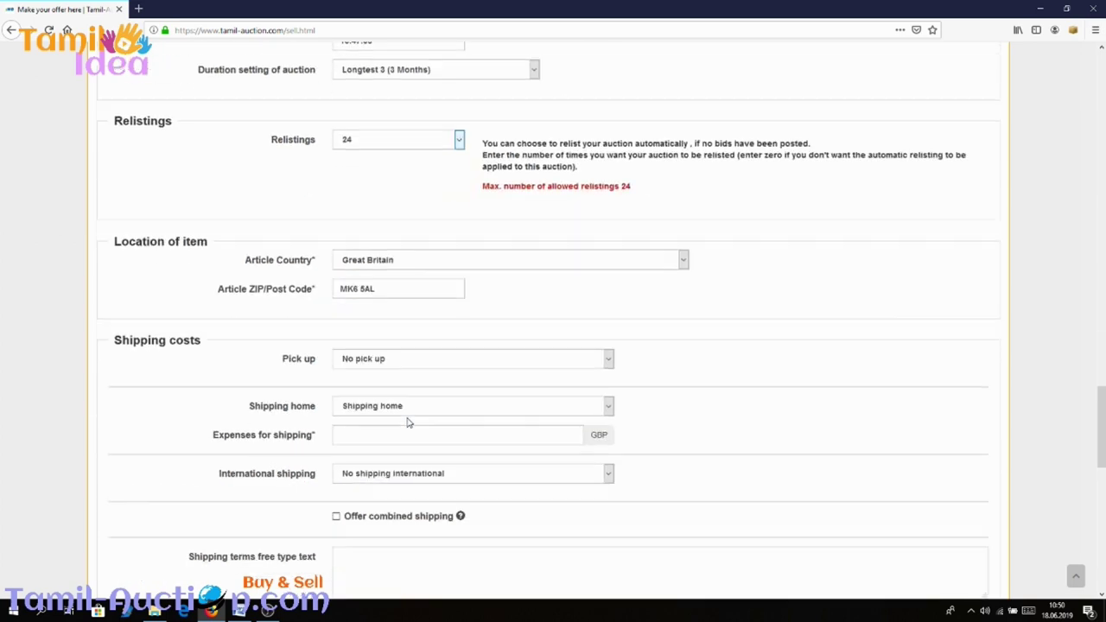
{"action": "left_click", "coordinate": [393, 261]}
{"action": "left_click", "coordinate": [395, 262]}
{"action": "left_click", "coordinate": [387, 288]}
- Set the shipping costs to Free pick up, Shipping free home and Shipping free international
{"action": "scroll", "coordinate": [533, 341], "scroll_direction": "down", "scroll_amount": 2}
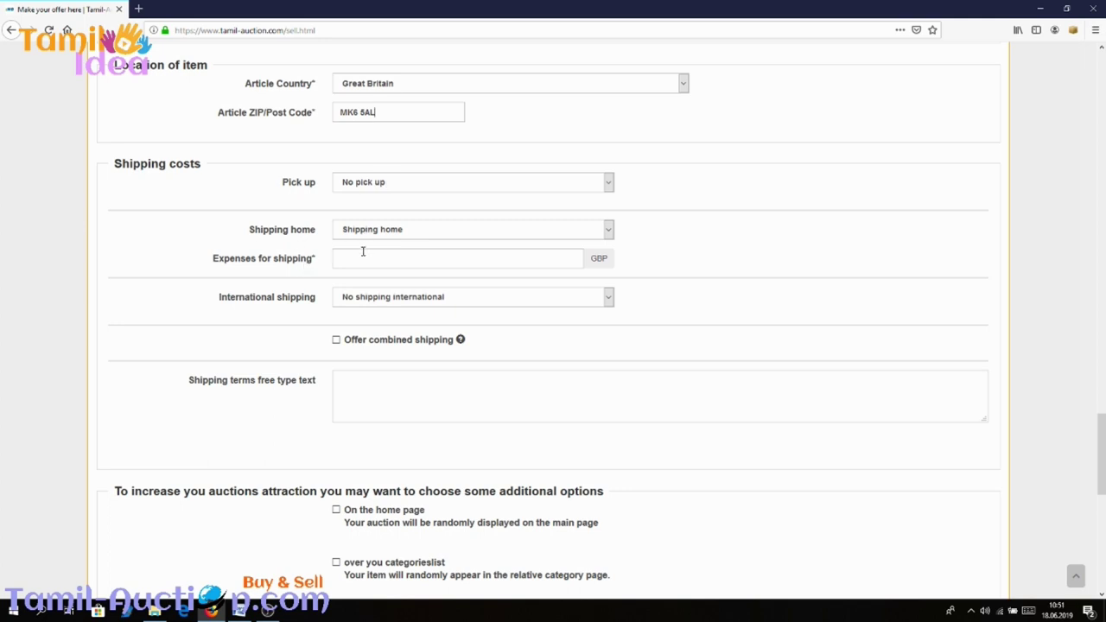
{"action": "left_click", "coordinate": [406, 189]}
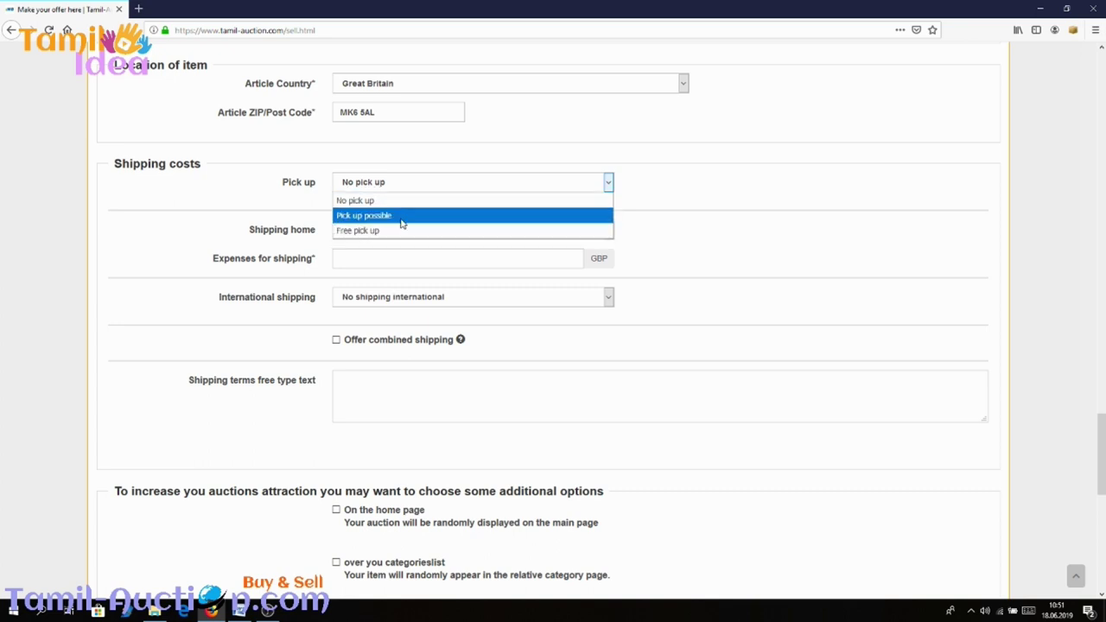
{"action": "left_click", "coordinate": [400, 216]}
{"action": "left_click", "coordinate": [398, 189]}
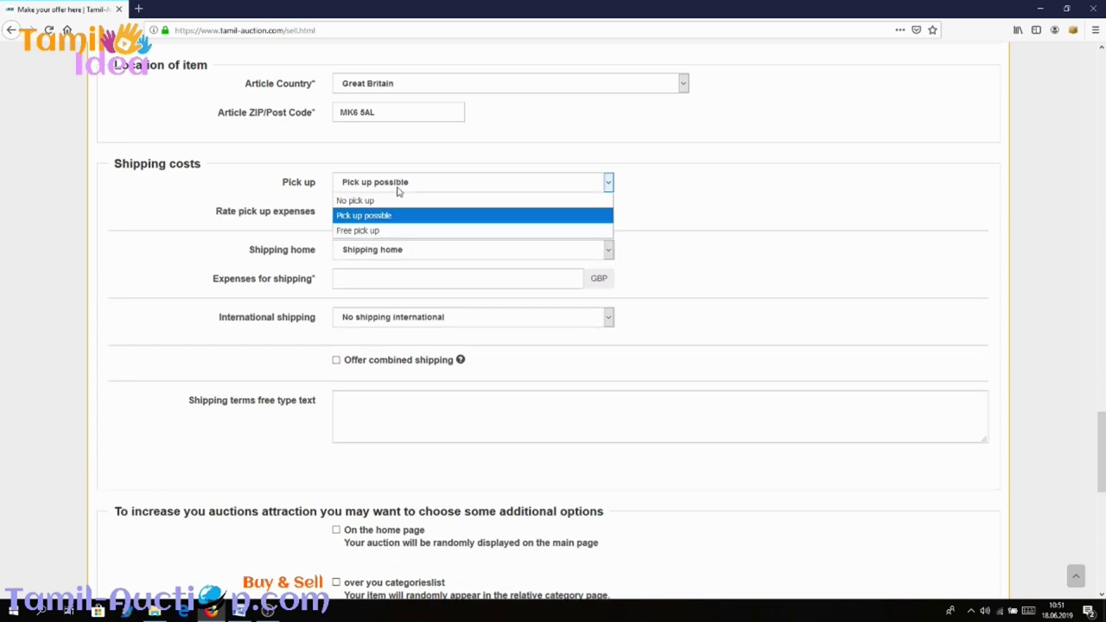
{"action": "left_click", "coordinate": [393, 229]}
{"action": "left_click", "coordinate": [406, 232]}
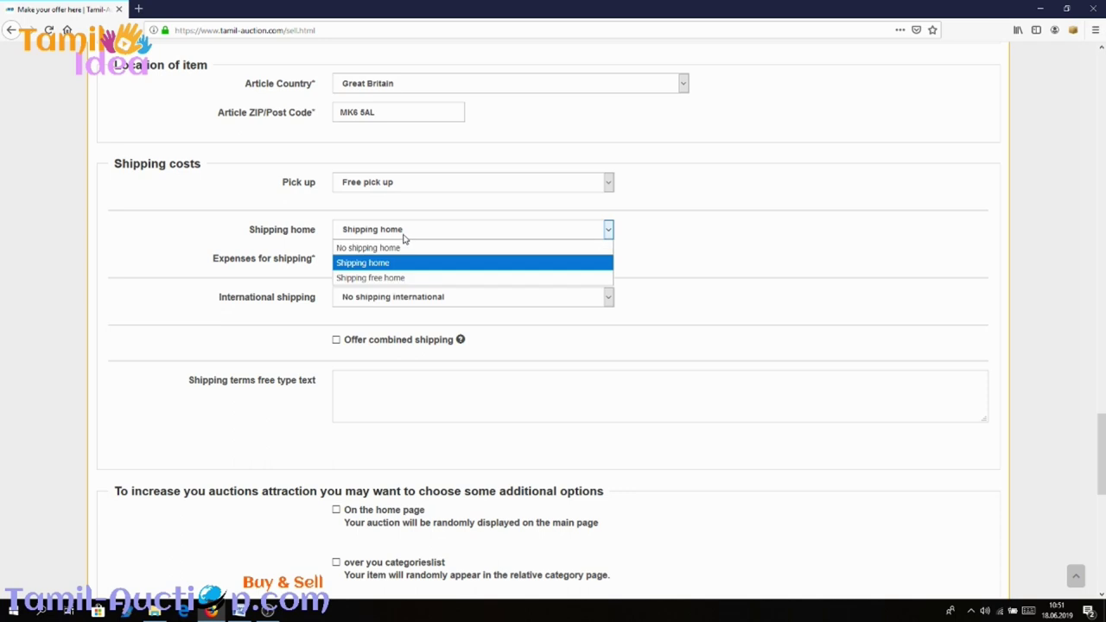
{"action": "left_click", "coordinate": [400, 278]}
{"action": "left_click", "coordinate": [399, 281]}
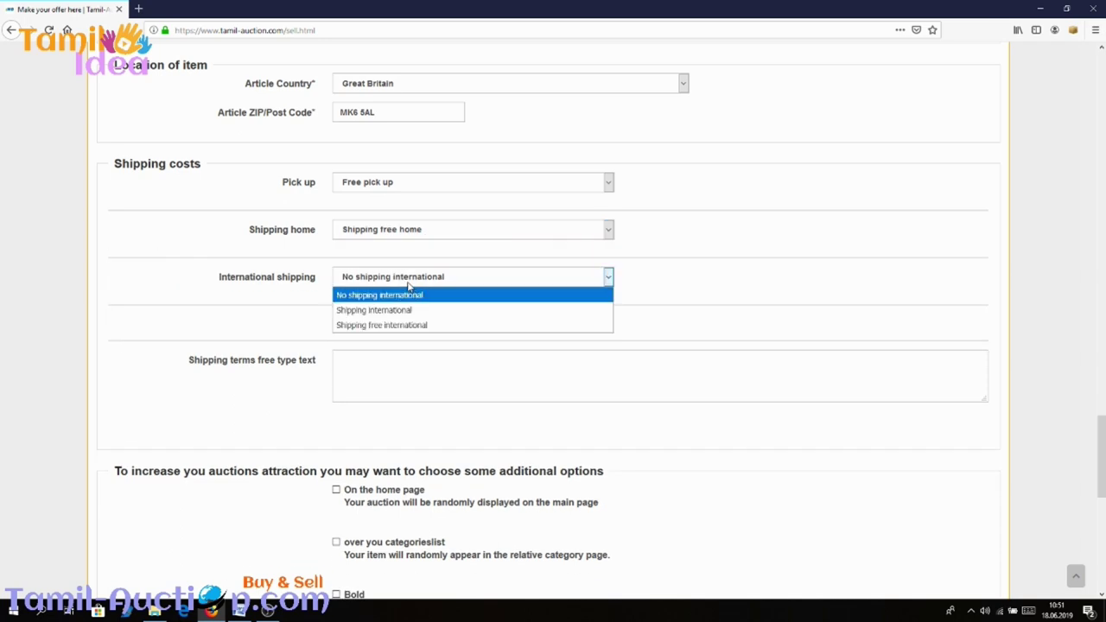
{"action": "left_click", "coordinate": [402, 326]}
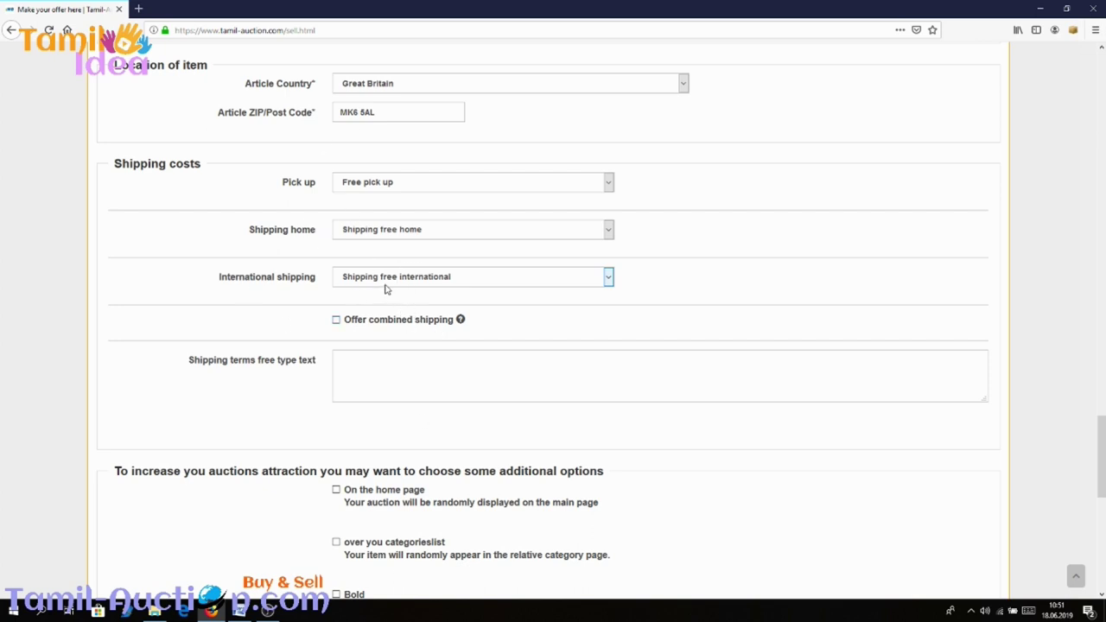
- Review the completed offer form, including the duration and shipping settings, gallery images and long descriptions
{"action": "scroll", "coordinate": [389, 375], "scroll_direction": "down", "scroll_amount": 2}
{"action": "scroll", "coordinate": [412, 374], "scroll_direction": "up", "scroll_amount": 5}
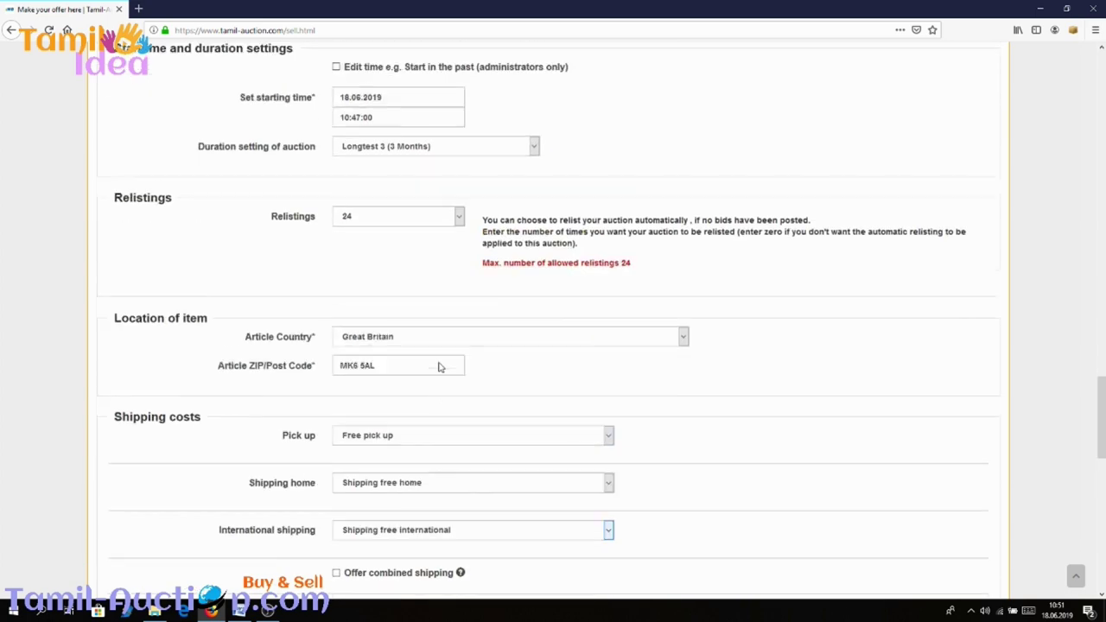
{"action": "scroll", "coordinate": [439, 365], "scroll_direction": "down", "scroll_amount": 4}
{"action": "scroll", "coordinate": [531, 407], "scroll_direction": "up", "scroll_amount": 5}
{"action": "scroll", "coordinate": [530, 403], "scroll_direction": "up", "scroll_amount": 10}
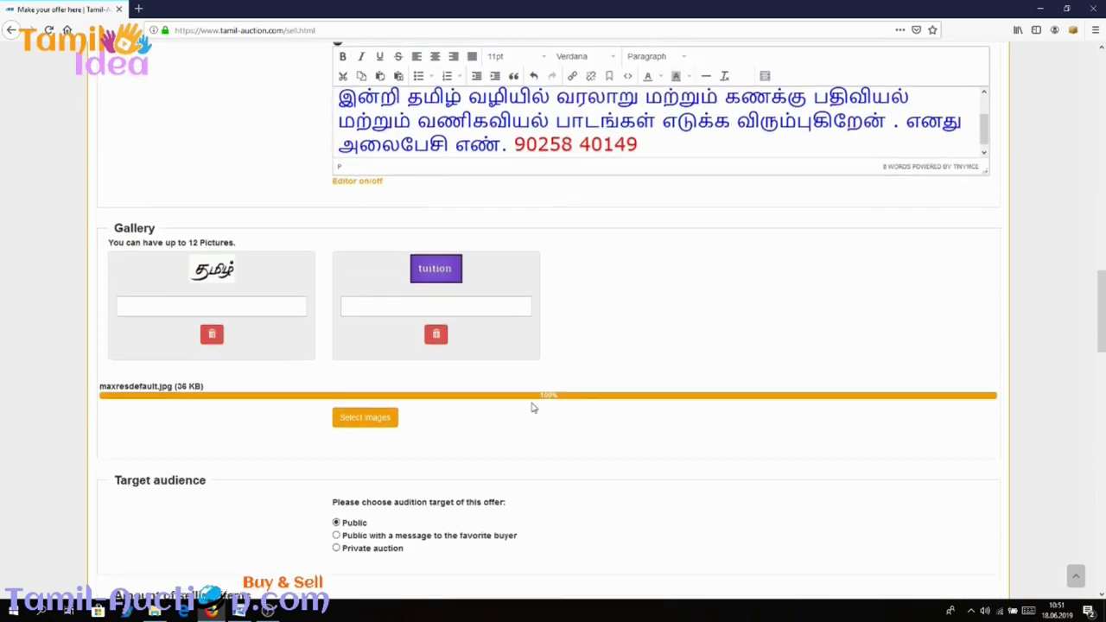
{"action": "left_click", "coordinate": [562, 227]}
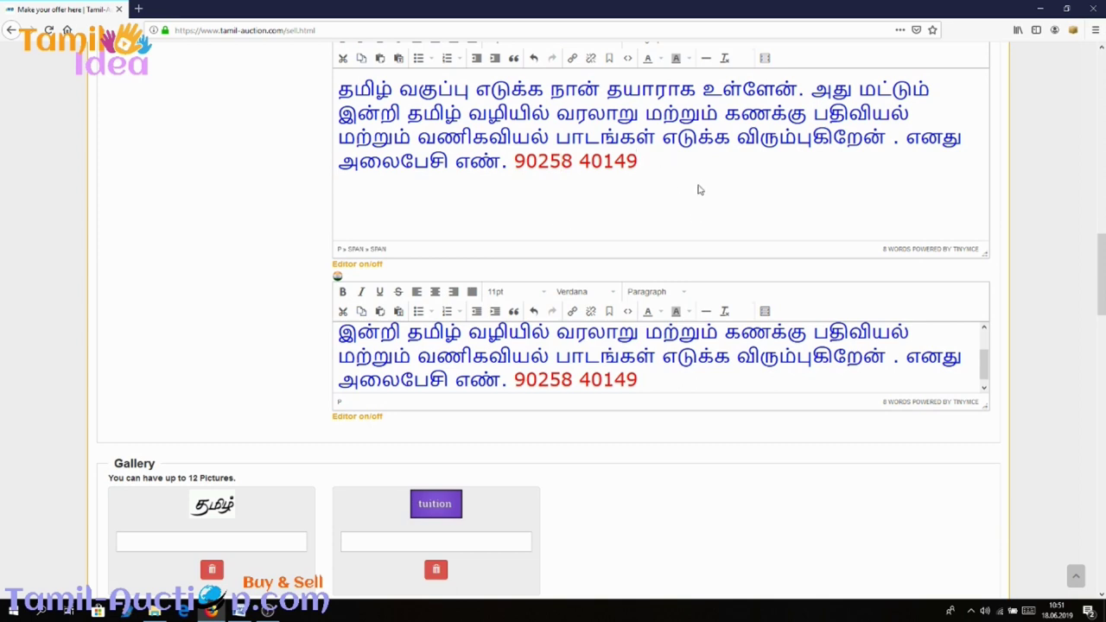
{"action": "scroll", "coordinate": [654, 239], "scroll_direction": "up", "scroll_amount": 2}
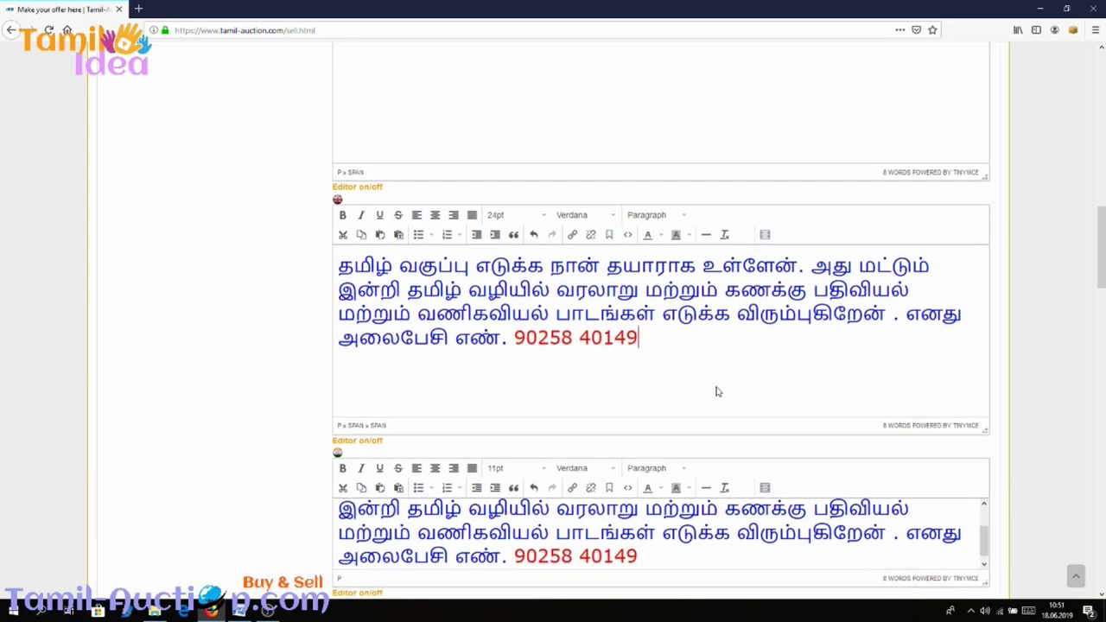
{"action": "scroll", "coordinate": [715, 391], "scroll_direction": "up", "scroll_amount": 2}
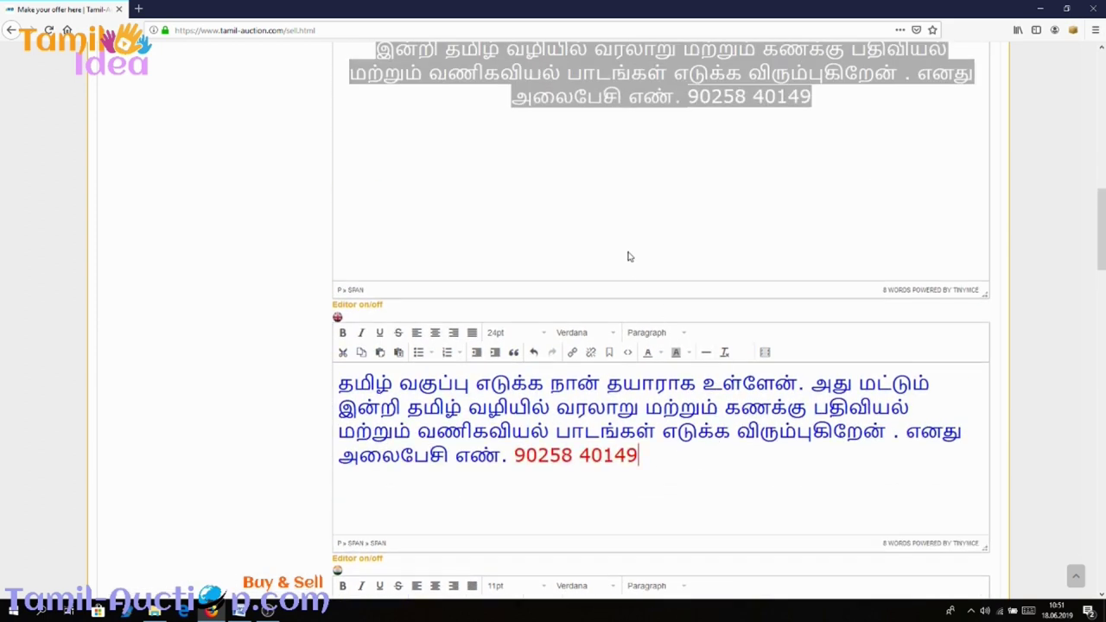
{"action": "scroll", "coordinate": [629, 208], "scroll_direction": "up", "scroll_amount": 2}
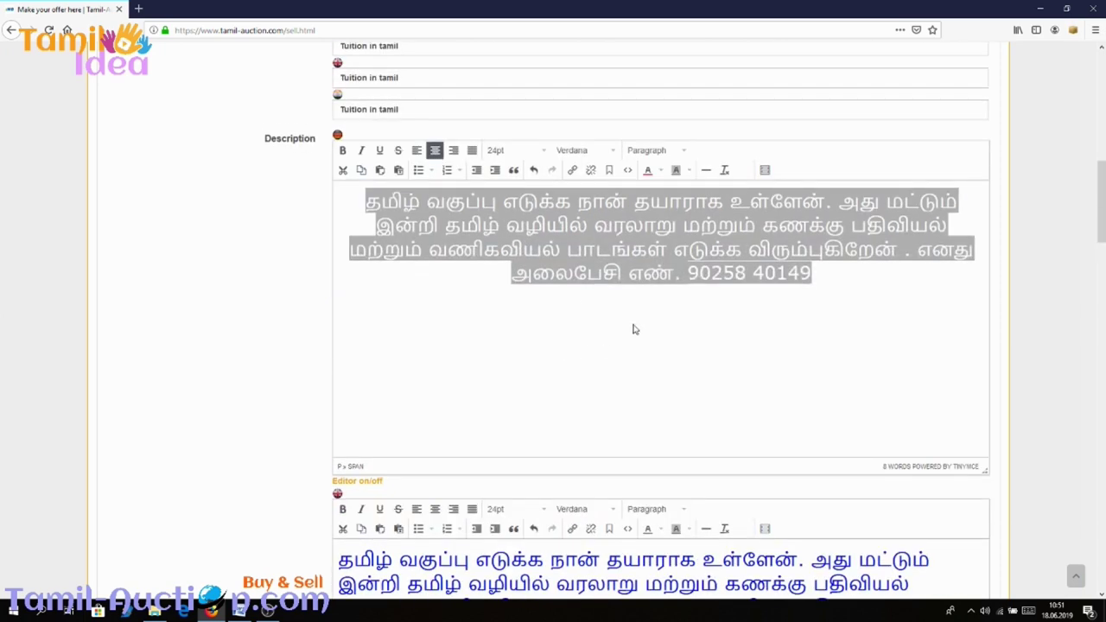
{"action": "scroll", "coordinate": [633, 329], "scroll_direction": "down", "scroll_amount": 10}
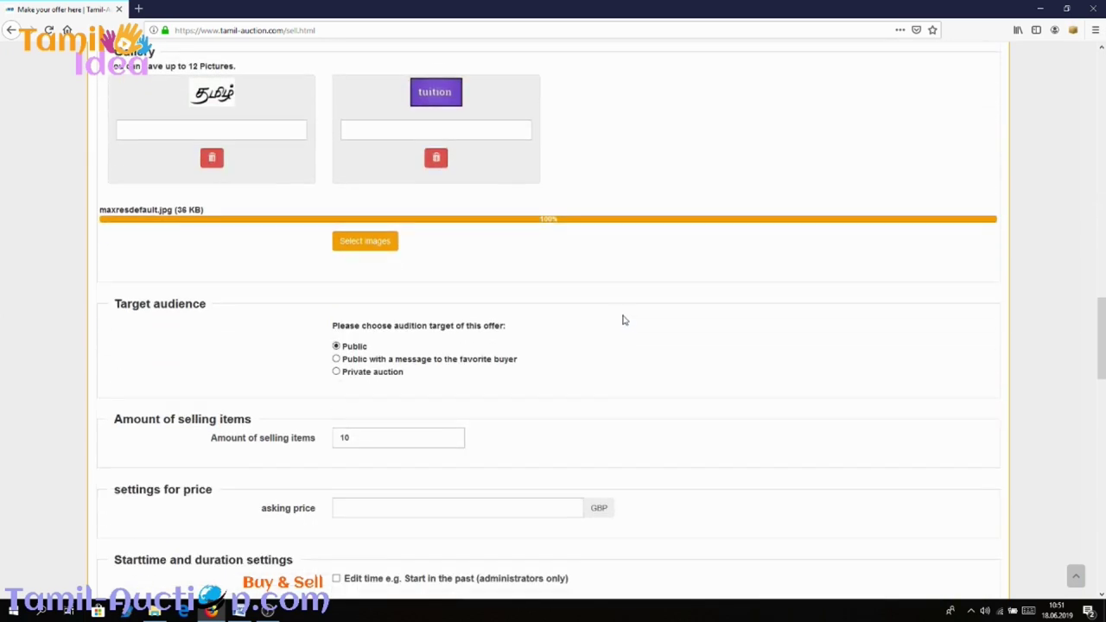
- Enable the additional options On the home page, over you categorieslist, Bold and Highlighter effect
{"action": "scroll", "coordinate": [621, 320], "scroll_direction": "down", "scroll_amount": 13}
{"action": "scroll", "coordinate": [625, 313], "scroll_direction": "up", "scroll_amount": 2}
{"action": "scroll", "coordinate": [625, 313], "scroll_direction": "down", "scroll_amount": 3}
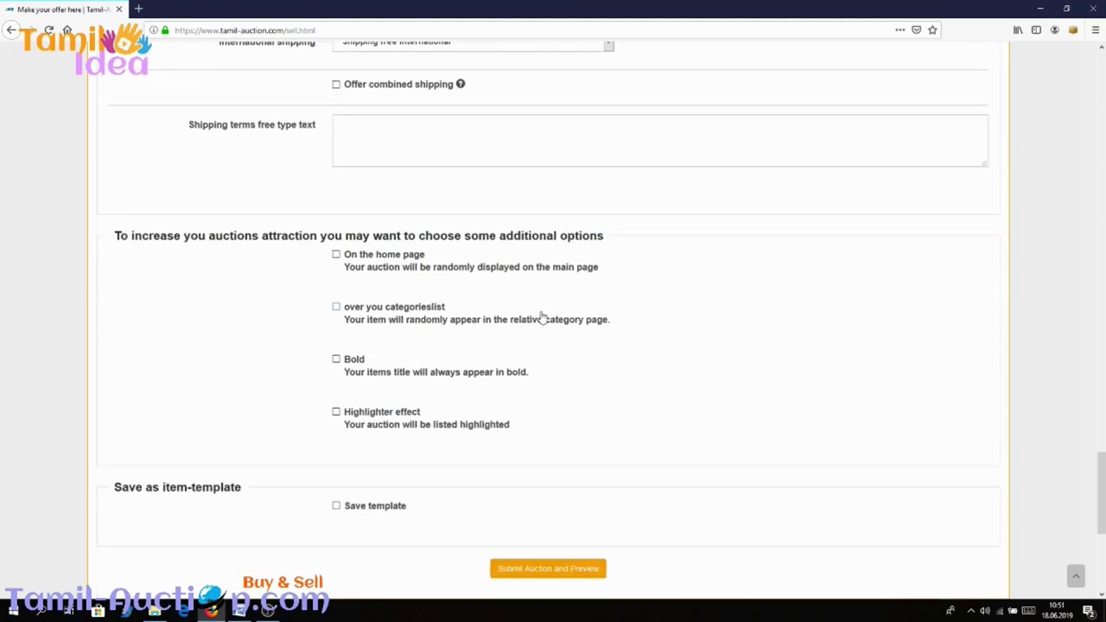
{"action": "left_click", "coordinate": [336, 254]}
{"action": "left_click", "coordinate": [336, 307]}
{"action": "left_click", "coordinate": [336, 358]}
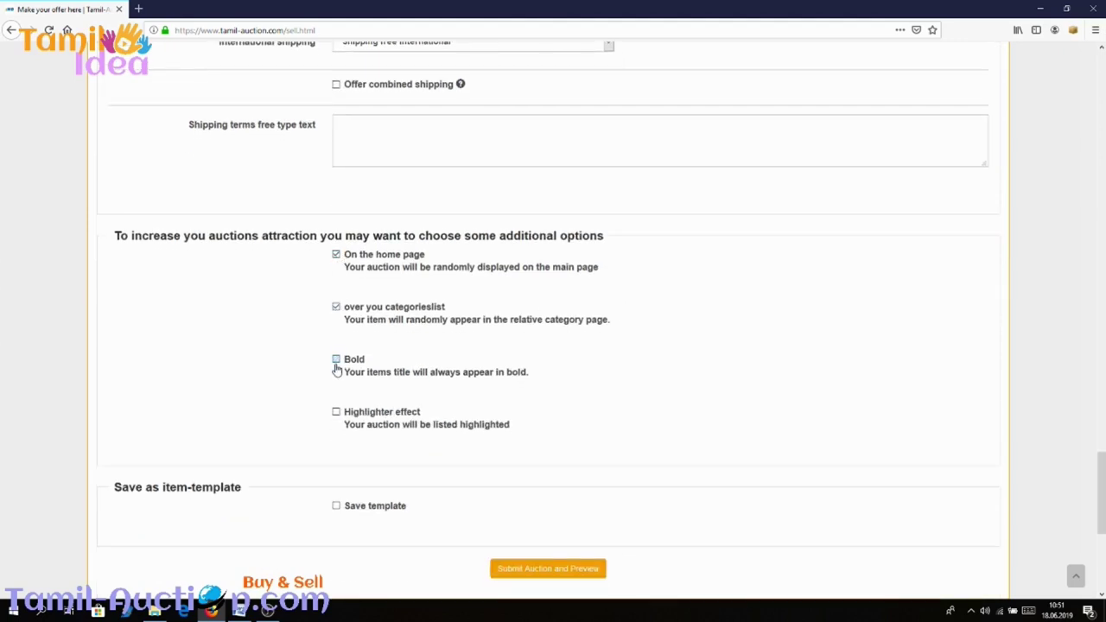
{"action": "left_click", "coordinate": [336, 412]}
- Recheck the offer's settings, short titles and long descriptions, clearing the text selection in the German description
{"action": "scroll", "coordinate": [558, 364], "scroll_direction": "down", "scroll_amount": 3}
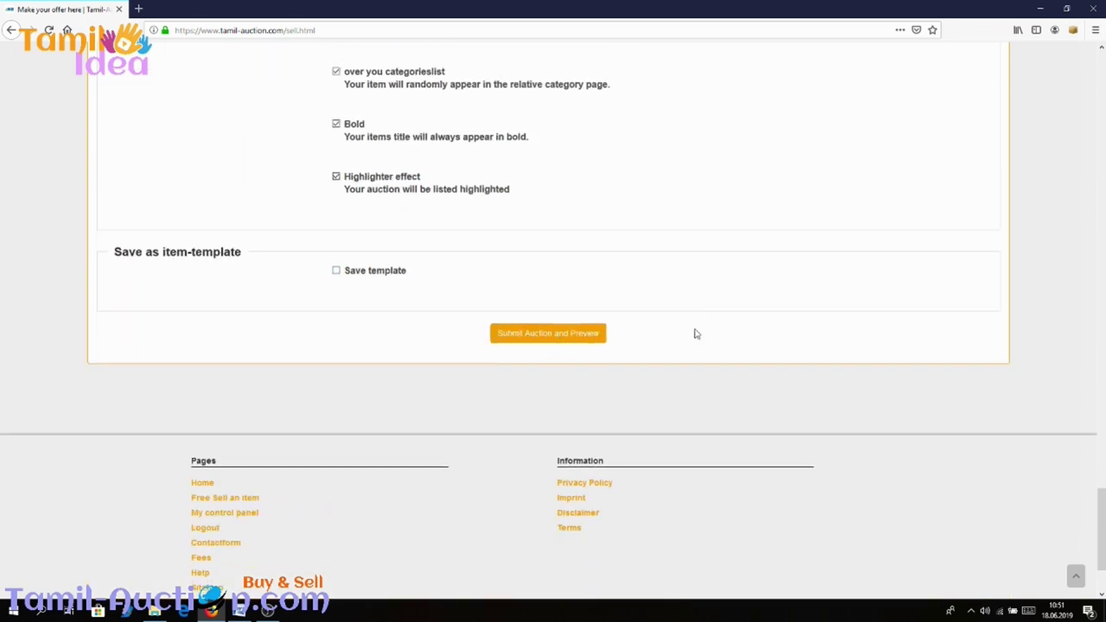
{"action": "scroll", "coordinate": [605, 282], "scroll_direction": "up", "scroll_amount": 15}
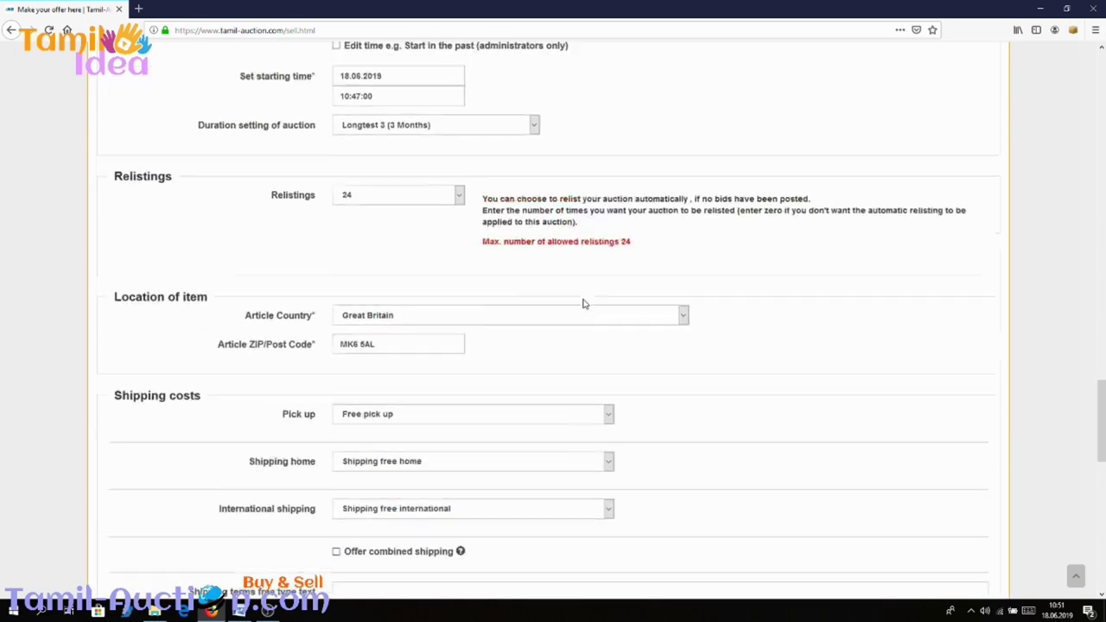
{"action": "scroll", "coordinate": [595, 308], "scroll_direction": "up", "scroll_amount": 4}
{"action": "key", "text": "ctrl+a"}
{"action": "key", "text": "ctrl+e"}
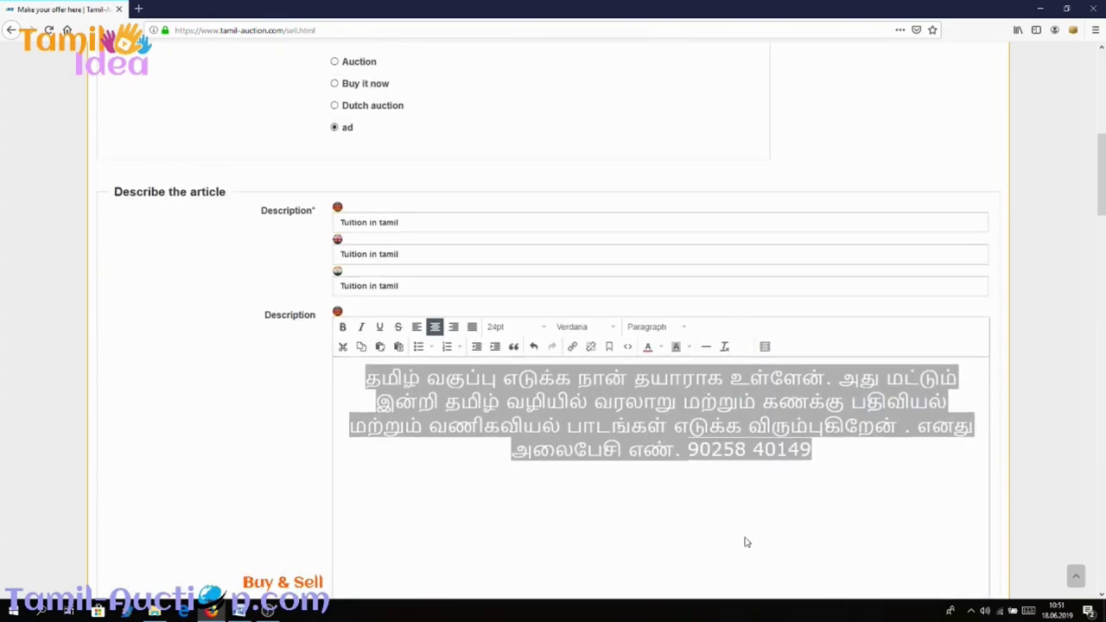
{"action": "left_click", "coordinate": [672, 500]}
{"action": "scroll", "coordinate": [760, 525], "scroll_direction": "down", "scroll_amount": 3}
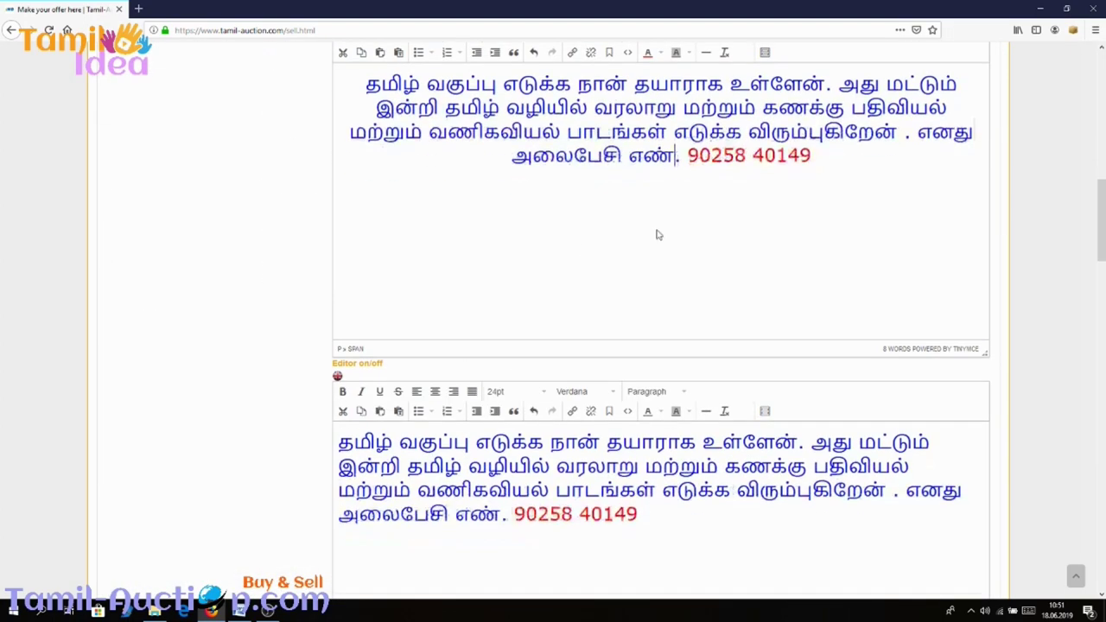
{"action": "scroll", "coordinate": [260, 234], "scroll_direction": "up", "scroll_amount": 3}
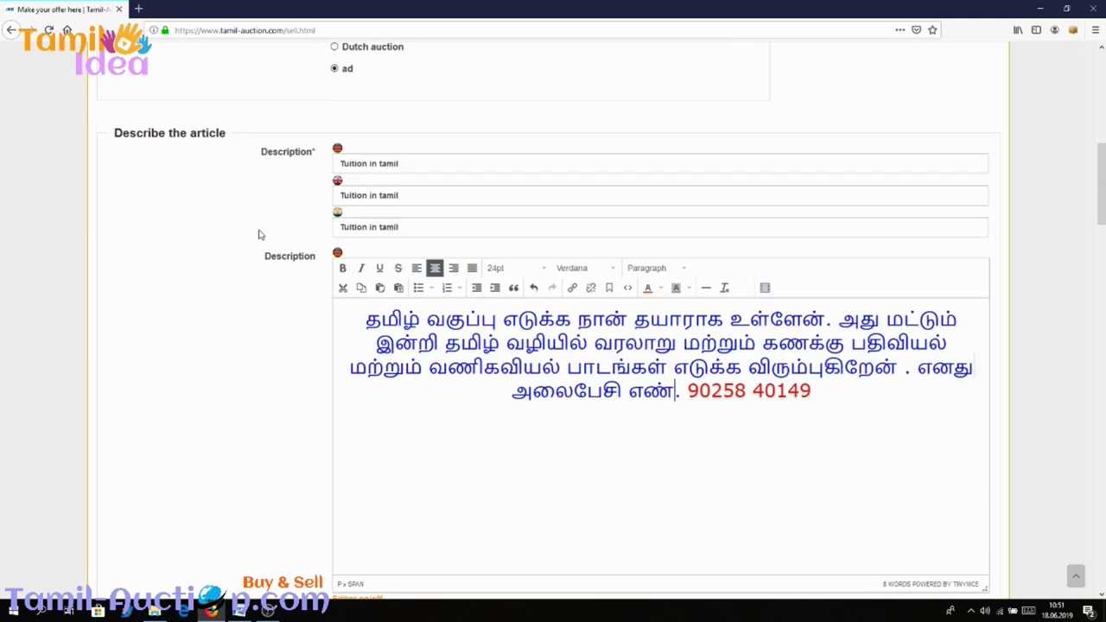
- Submit the auction for preview and activate the article
{"action": "scroll", "coordinate": [306, 303], "scroll_direction": "down", "scroll_amount": 15}
{"action": "scroll", "coordinate": [402, 296], "scroll_direction": "down", "scroll_amount": 20}
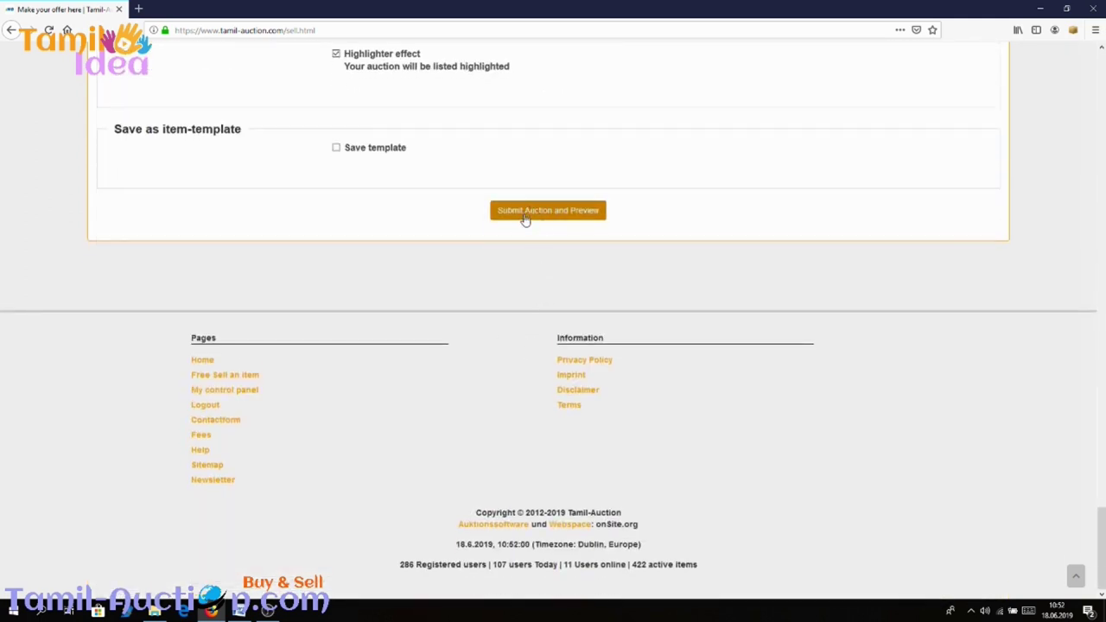
{"action": "left_click", "coordinate": [539, 220]}
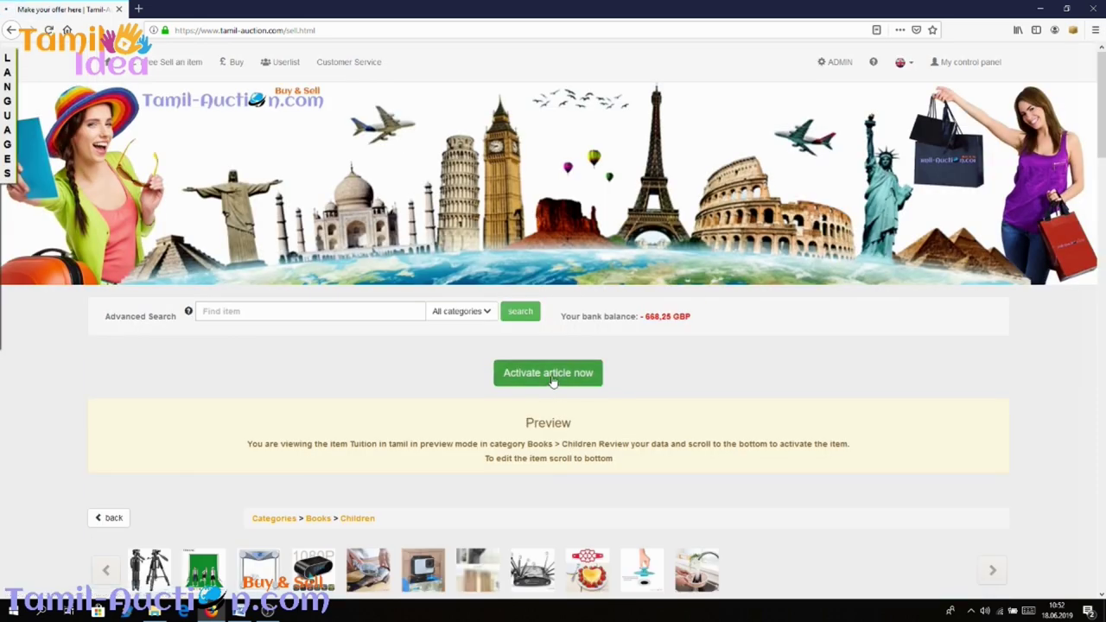
{"action": "left_click", "coordinate": [552, 380]}
- Open the published "Tuition in tamil" article and review its images, shipping conditions and description
{"action": "scroll", "coordinate": [496, 350], "scroll_direction": "down", "scroll_amount": 3}
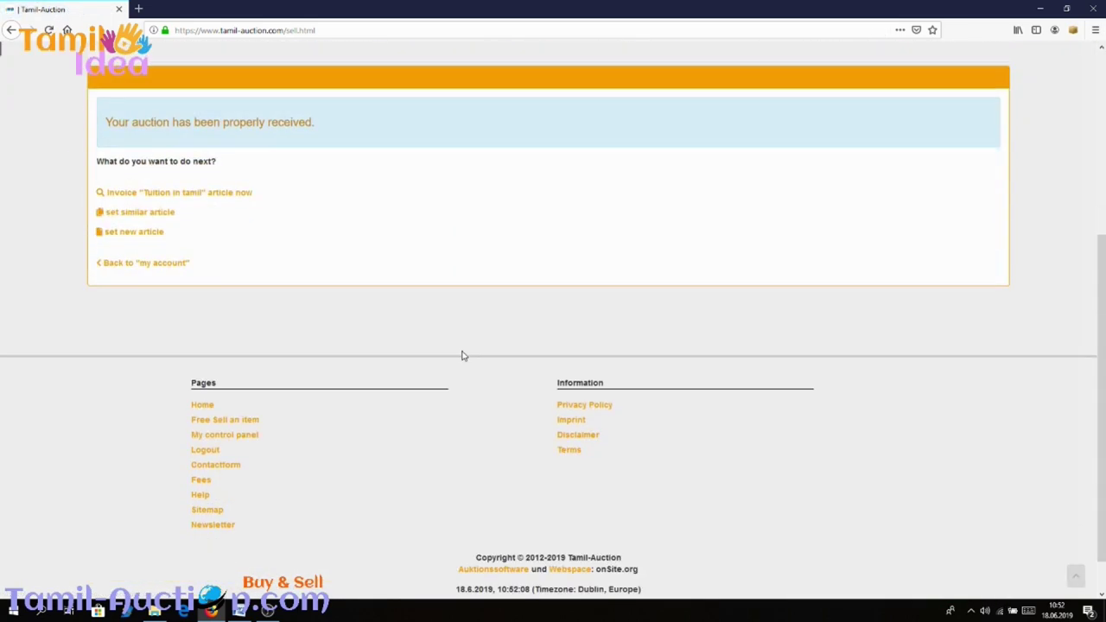
{"action": "left_click", "coordinate": [203, 193]}
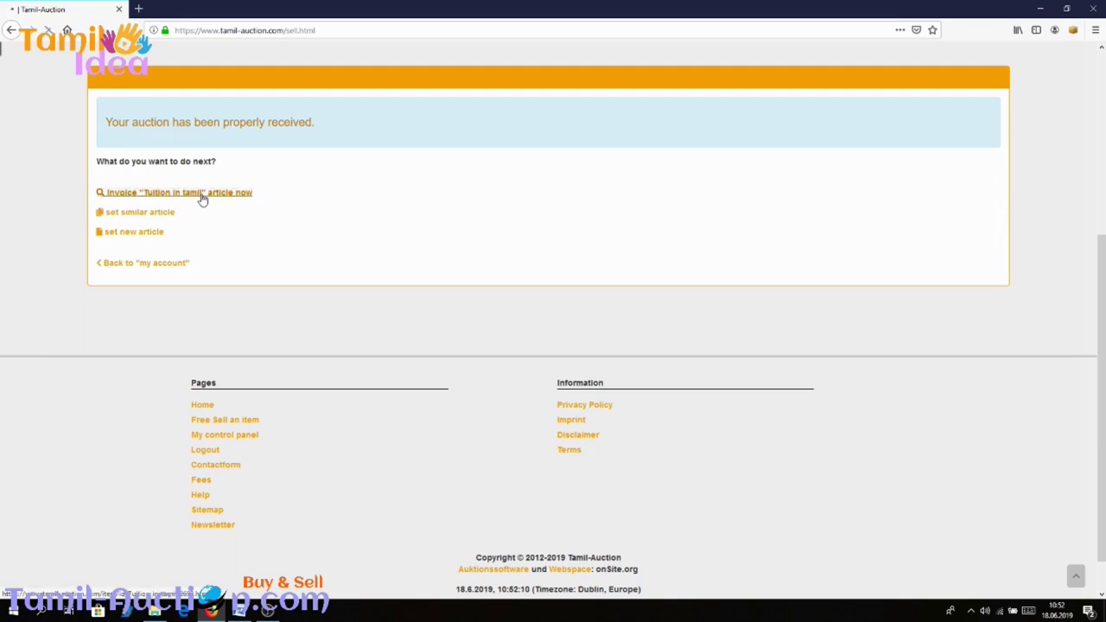
{"action": "scroll", "coordinate": [303, 378], "scroll_direction": "down", "scroll_amount": 8}
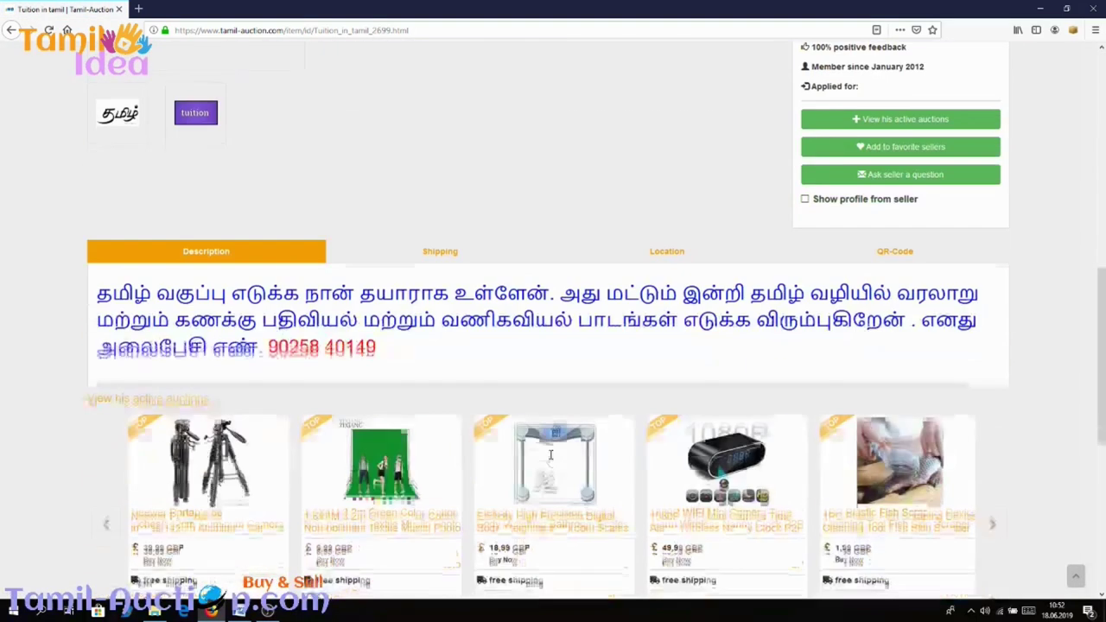
{"action": "scroll", "coordinate": [153, 213], "scroll_direction": "up", "scroll_amount": 2}
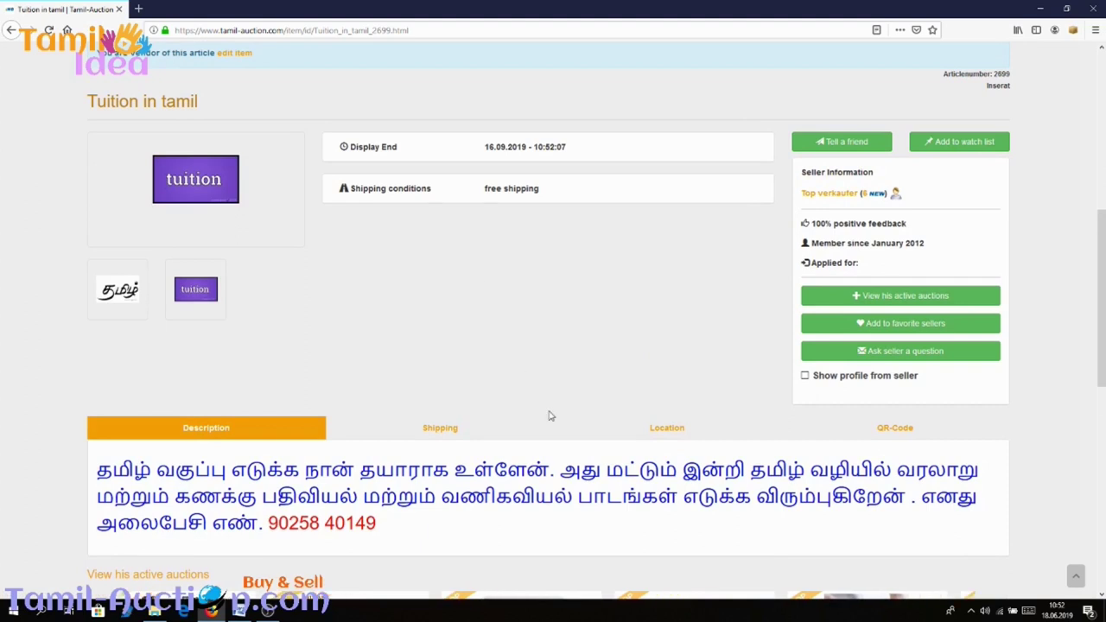
- Return to the site's home page and open the "Tuition in tamil" listing from the Recently Submitted section
{"action": "scroll", "coordinate": [344, 321], "scroll_direction": "down", "scroll_amount": 2}
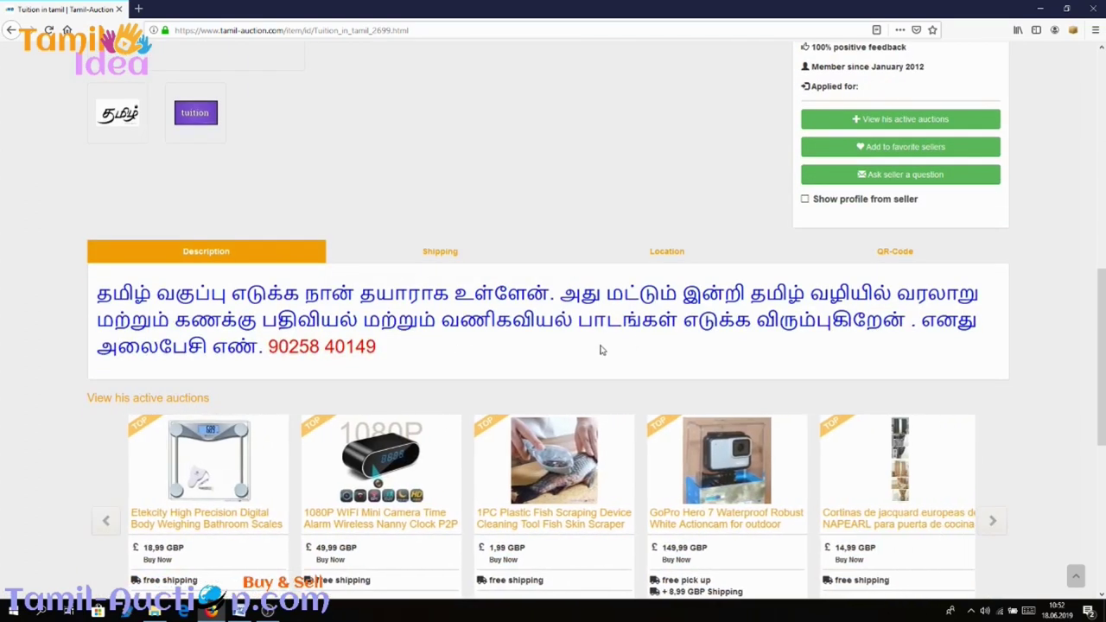
{"action": "scroll", "coordinate": [600, 353], "scroll_direction": "up", "scroll_amount": 6}
{"action": "scroll", "coordinate": [603, 353], "scroll_direction": "up", "scroll_amount": 1}
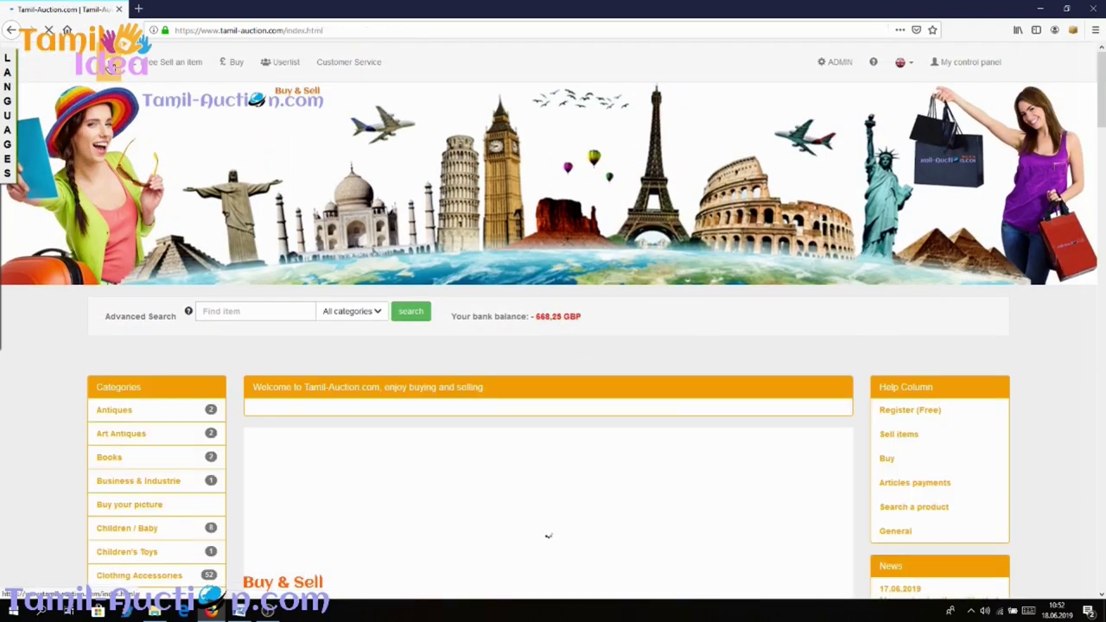
{"action": "scroll", "coordinate": [477, 263], "scroll_direction": "down", "scroll_amount": 10}
{"action": "scroll", "coordinate": [477, 260], "scroll_direction": "down", "scroll_amount": 3}
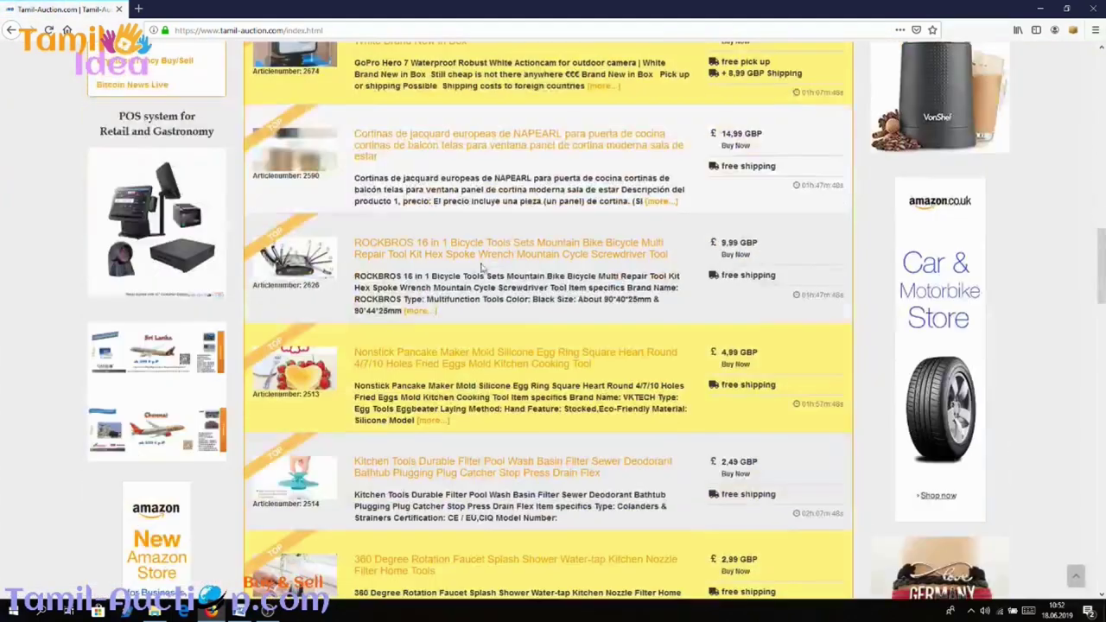
{"action": "scroll", "coordinate": [432, 258], "scroll_direction": "up", "scroll_amount": 1}
{"action": "scroll", "coordinate": [371, 255], "scroll_direction": "down", "scroll_amount": 5}
{"action": "scroll", "coordinate": [372, 255], "scroll_direction": "down", "scroll_amount": 4}
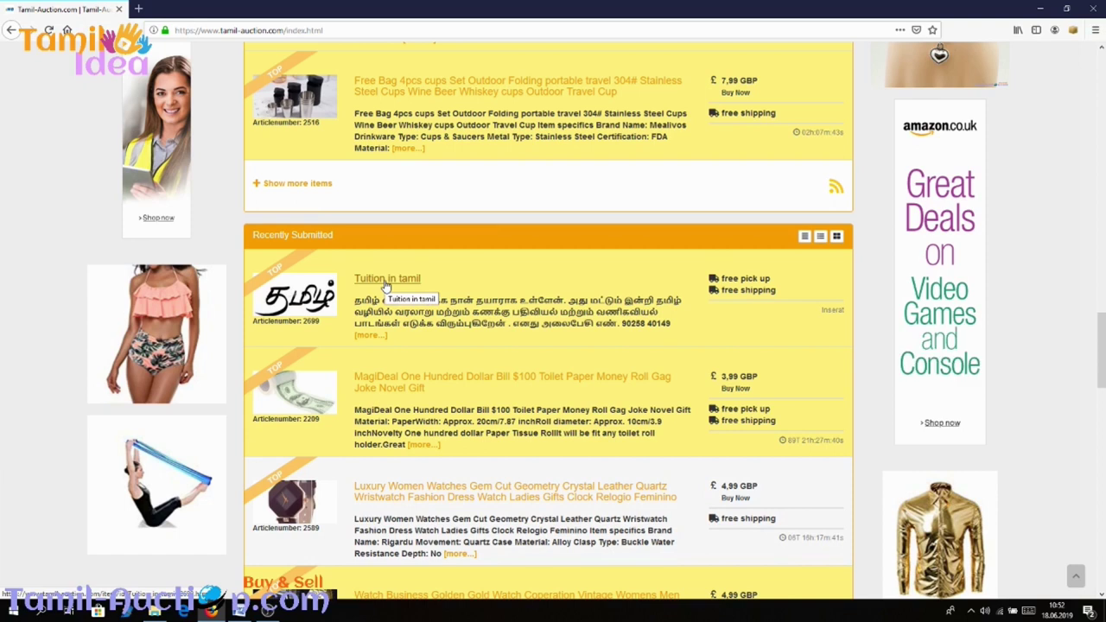
{"action": "left_click", "coordinate": [387, 279]}
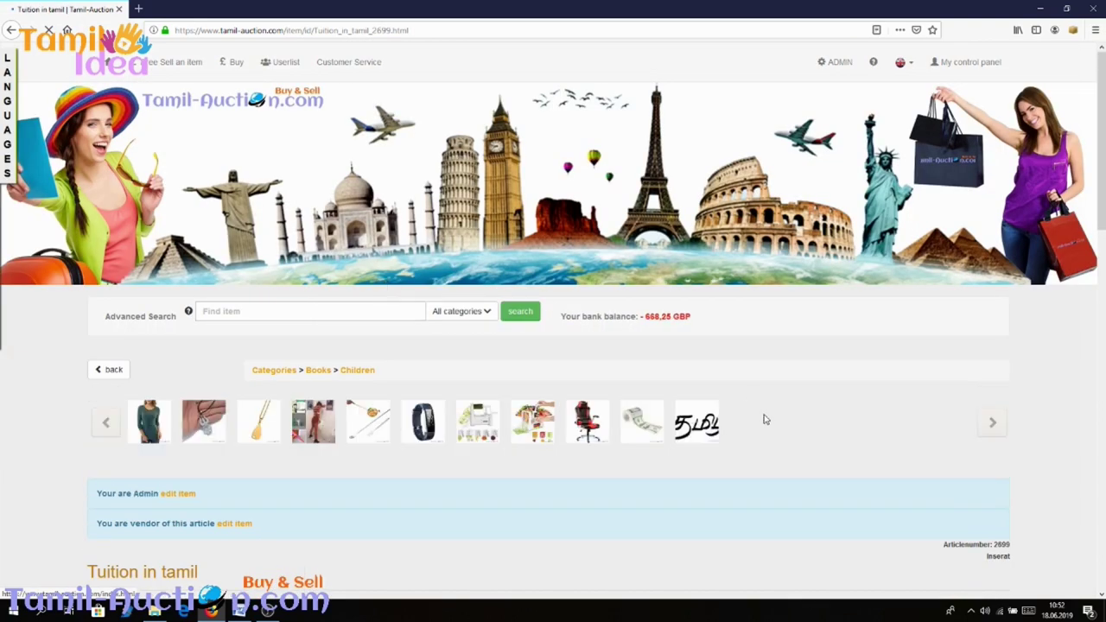
- Examine the article page from the category item strip to the description, the seller's active auctions and the social sharing links
{"action": "scroll", "coordinate": [748, 421], "scroll_direction": "down", "scroll_amount": 8}
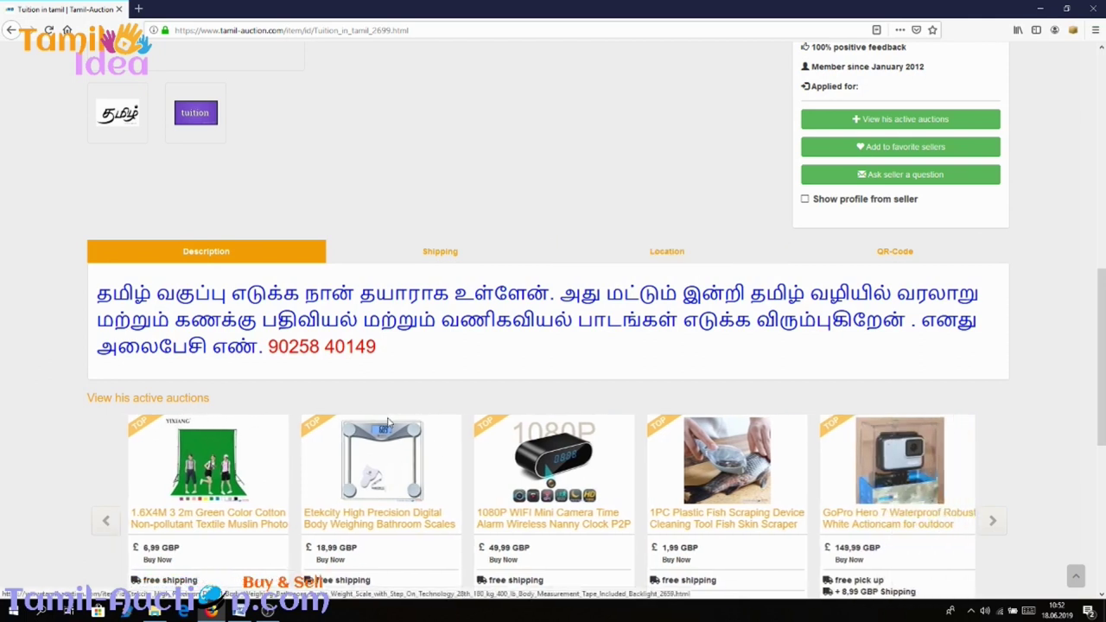
{"action": "scroll", "coordinate": [516, 449], "scroll_direction": "up", "scroll_amount": 10}
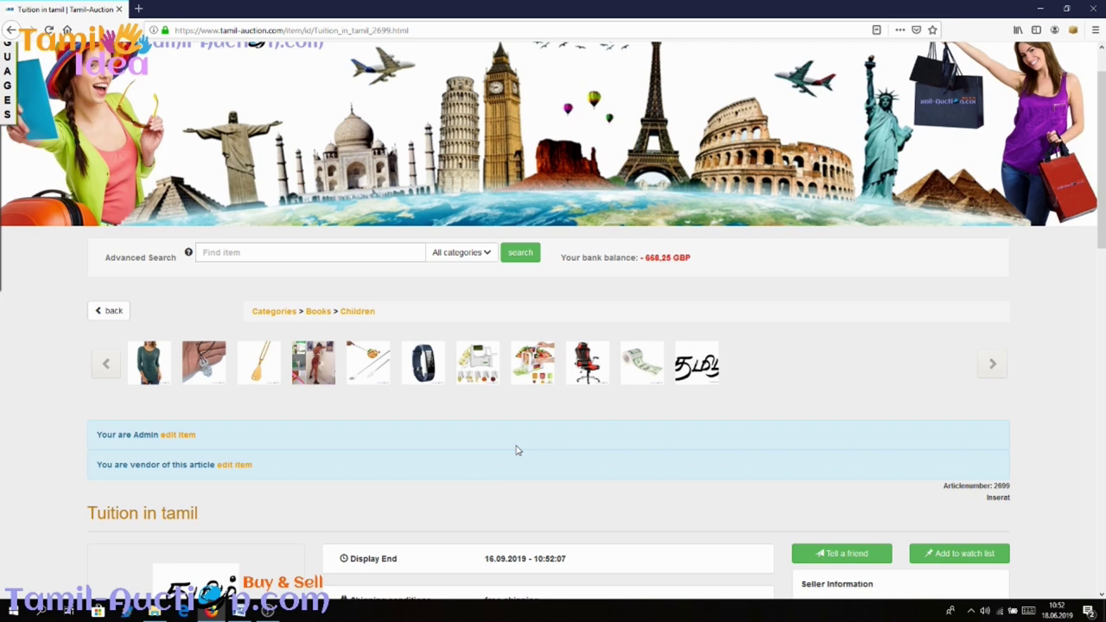
{"action": "scroll", "coordinate": [185, 452], "scroll_direction": "down", "scroll_amount": 15}
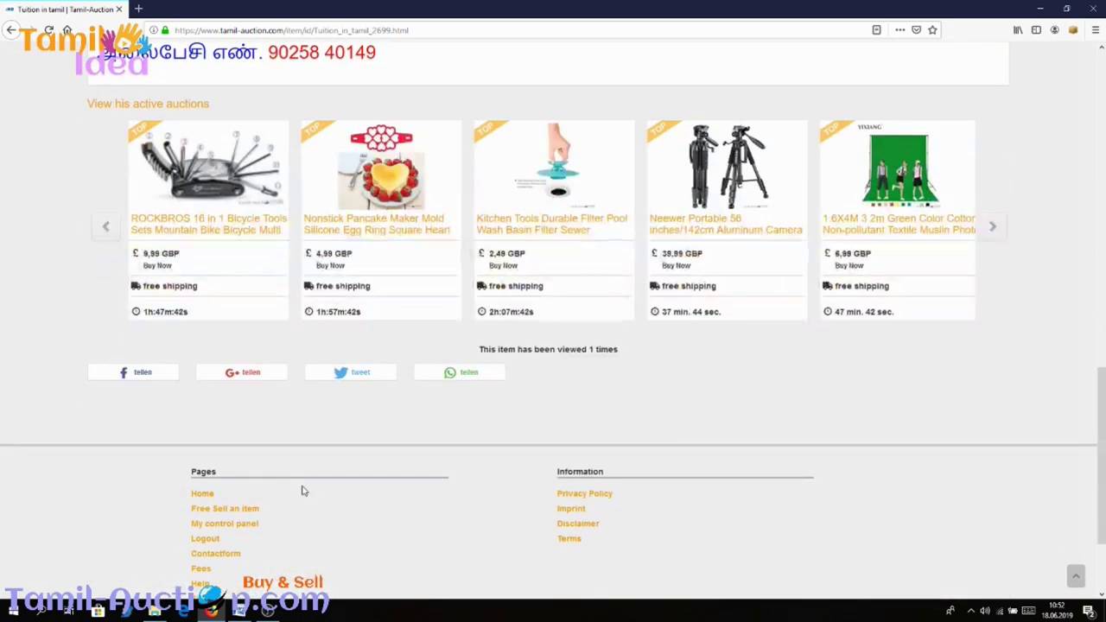
{"action": "scroll", "coordinate": [380, 505], "scroll_direction": "up", "scroll_amount": 3}
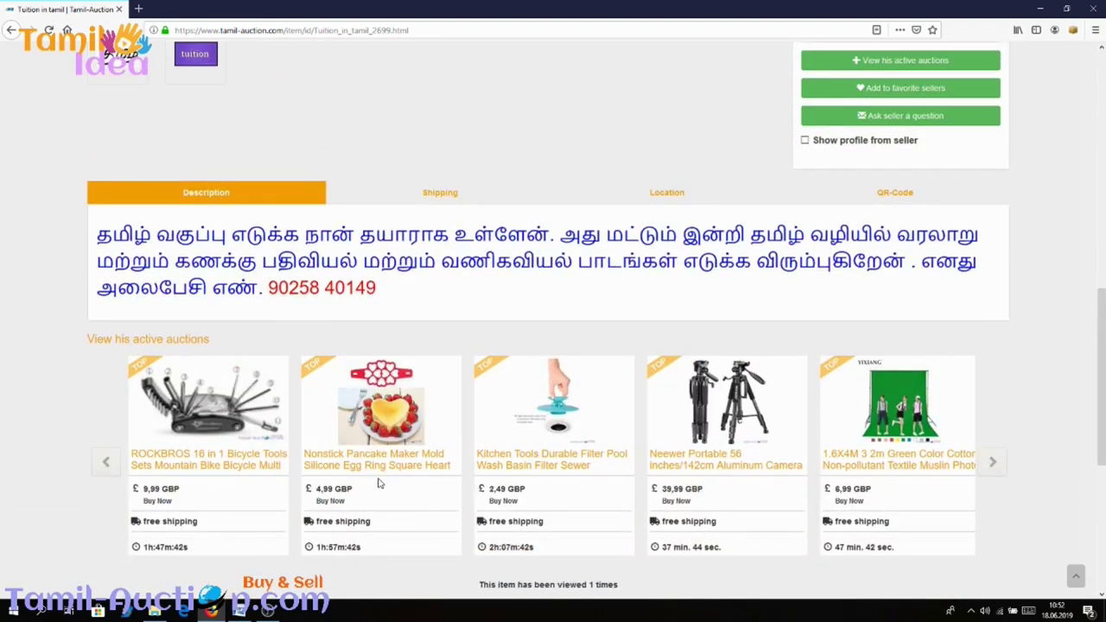
{"action": "scroll", "coordinate": [432, 518], "scroll_direction": "down", "scroll_amount": 3}
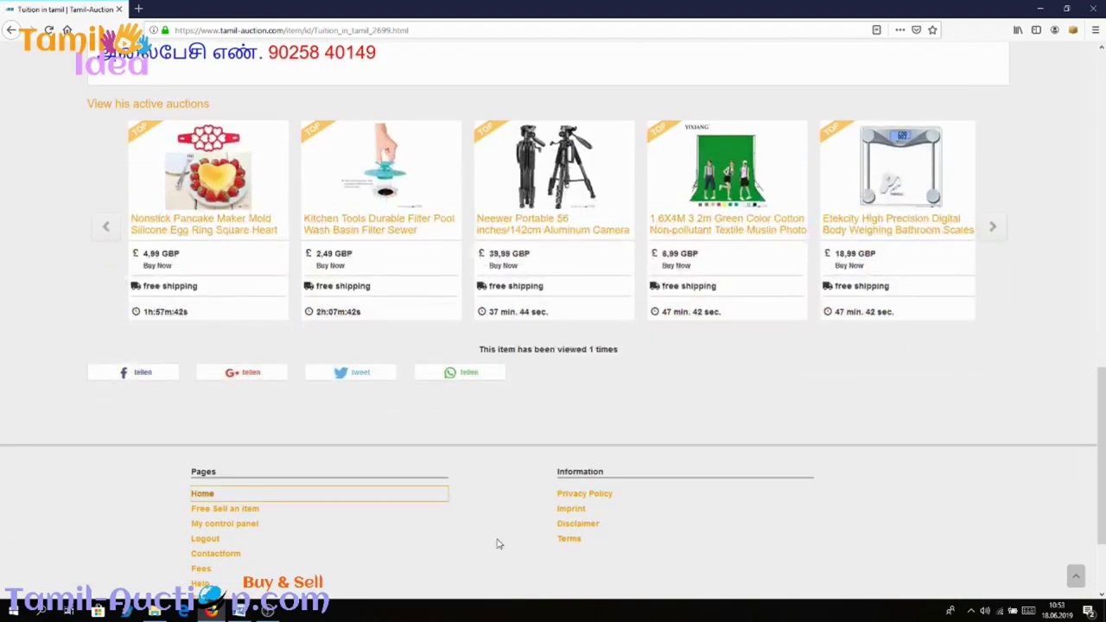
{"action": "scroll", "coordinate": [501, 540], "scroll_direction": "down", "scroll_amount": 2}
{"action": "scroll", "coordinate": [575, 514], "scroll_direction": "up", "scroll_amount": 15}
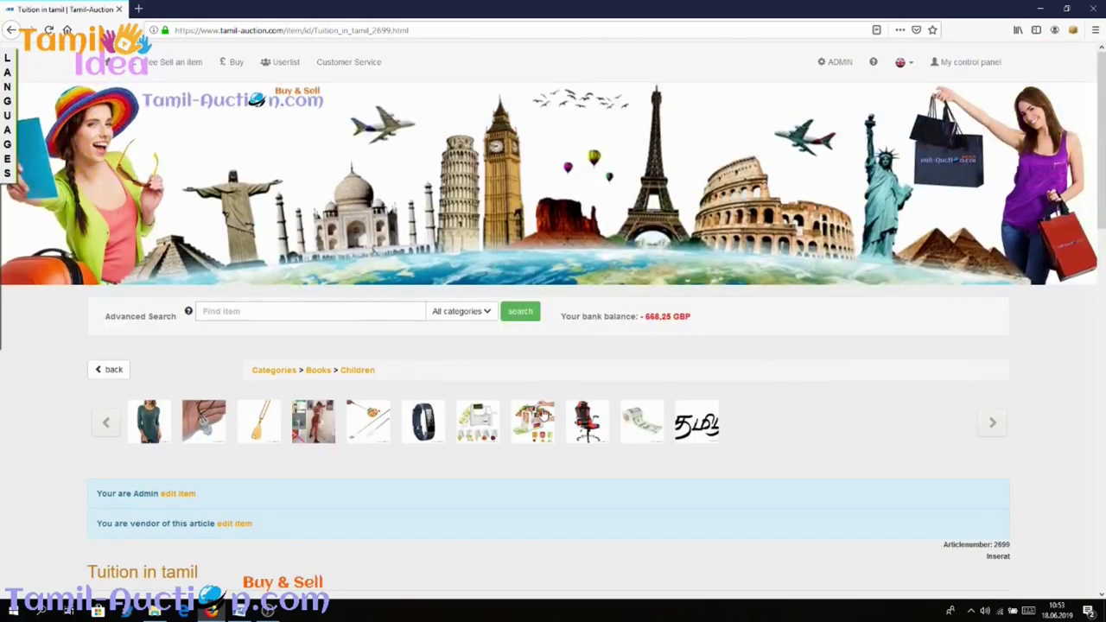
{"action": "mouse_move", "coordinate": [542, 415]}
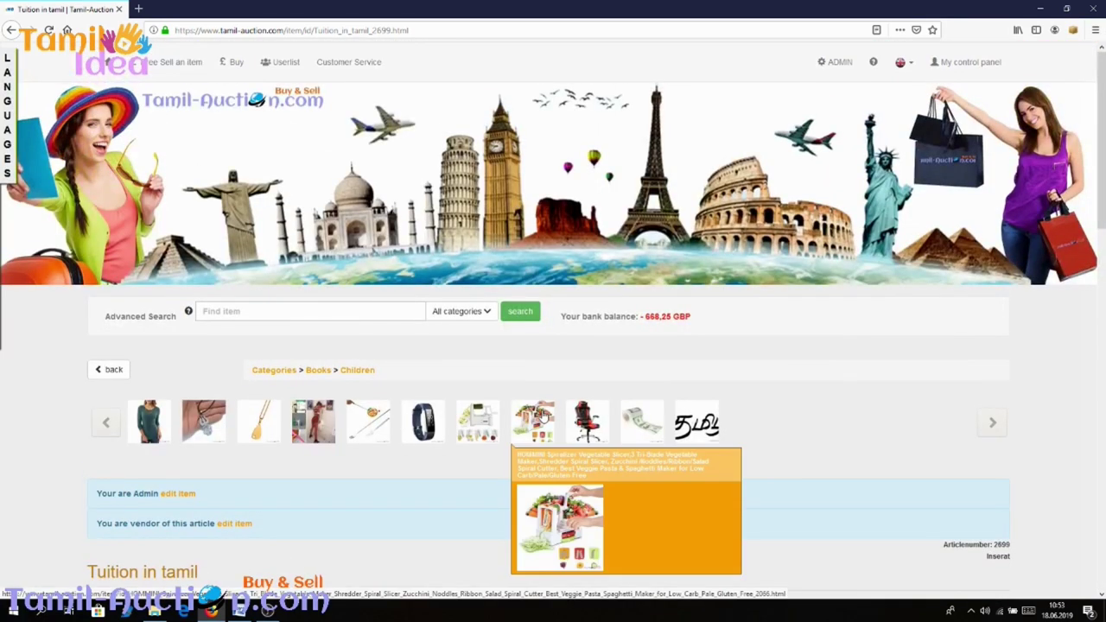